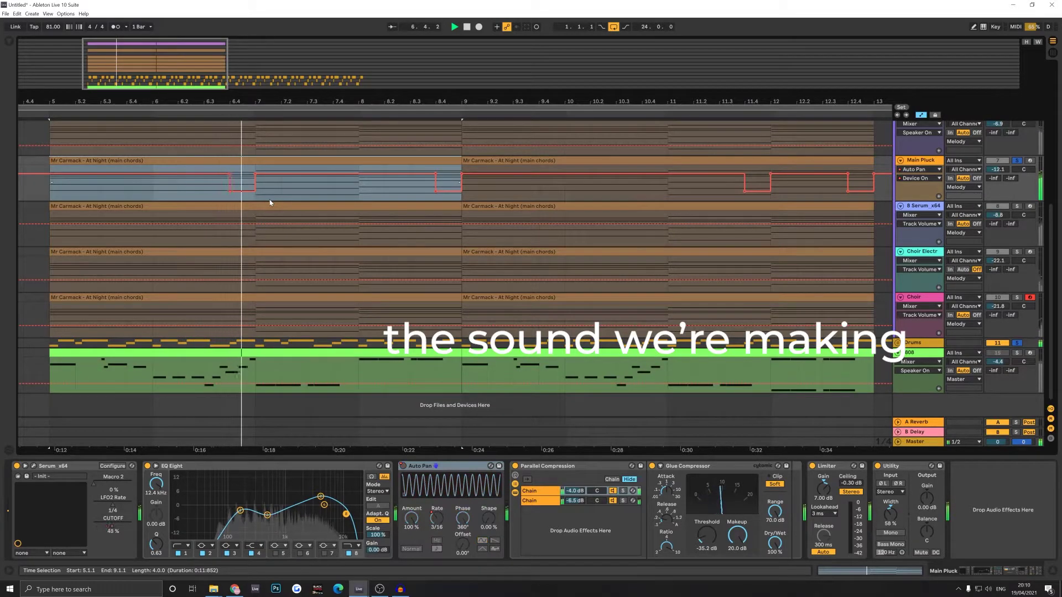
Step: Look through the web article on Mr Carmack's At Night, covering the E mixolydian scale, the three chord breakdowns and the MIDI download section
scroll(271, 200, "up", 1)
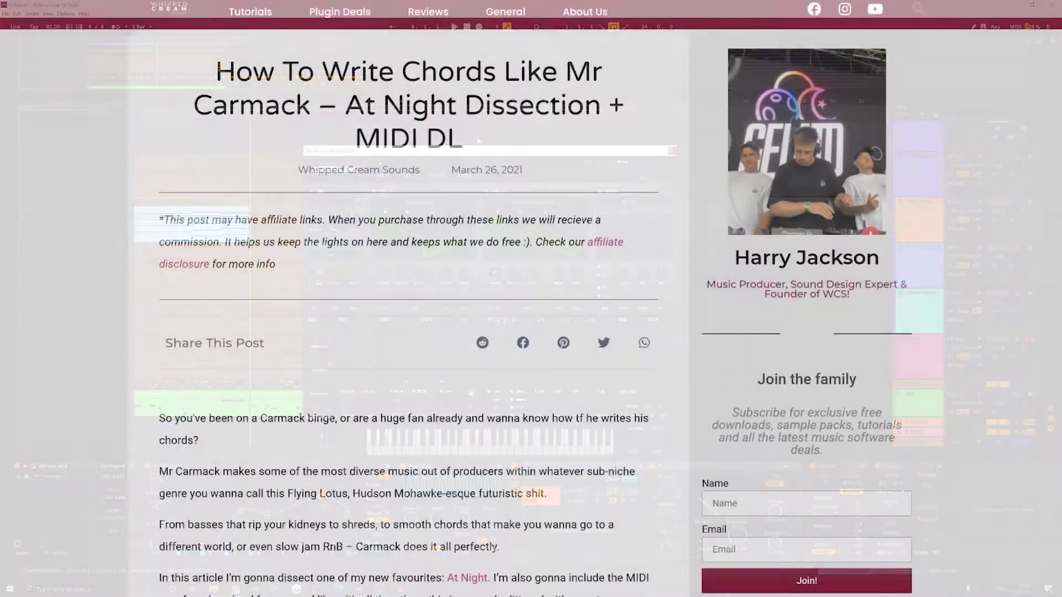
scroll(444, 184, "down", 15)
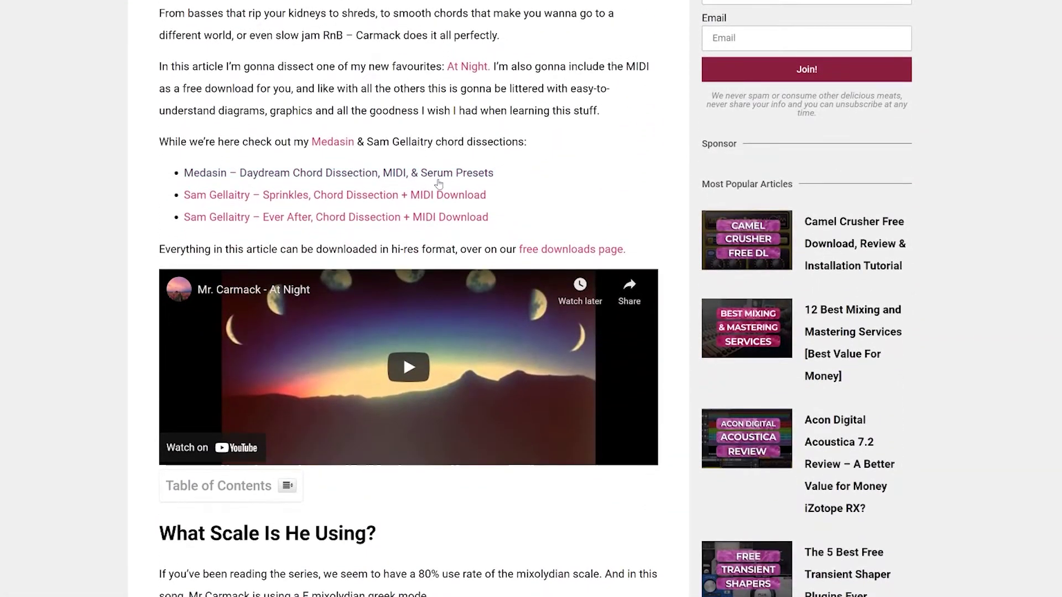
scroll(444, 184, "down", 20)
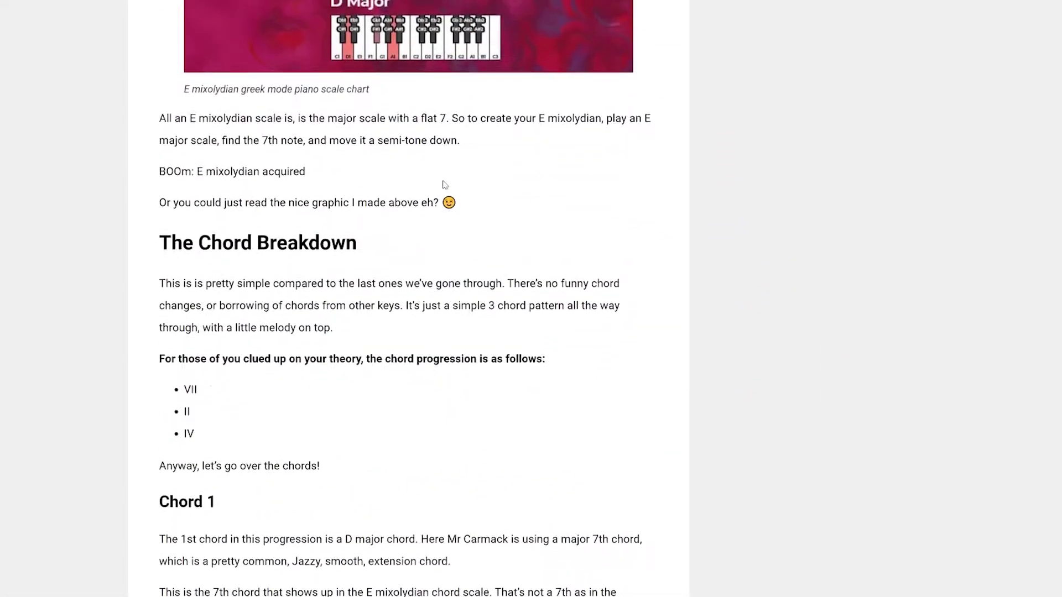
scroll(443, 181, "down", 20)
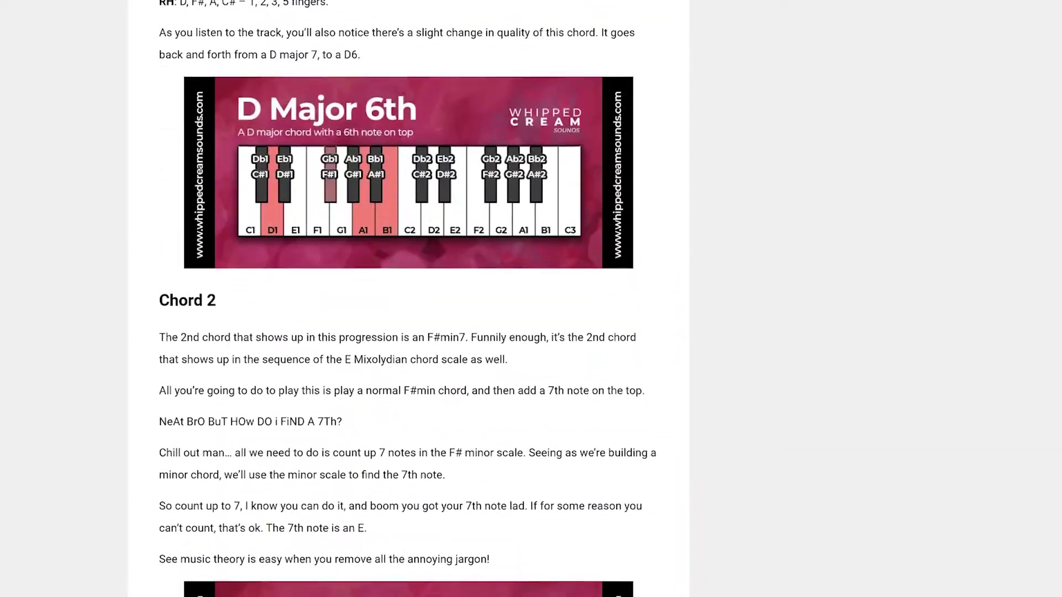
scroll(444, 185, "down", 20)
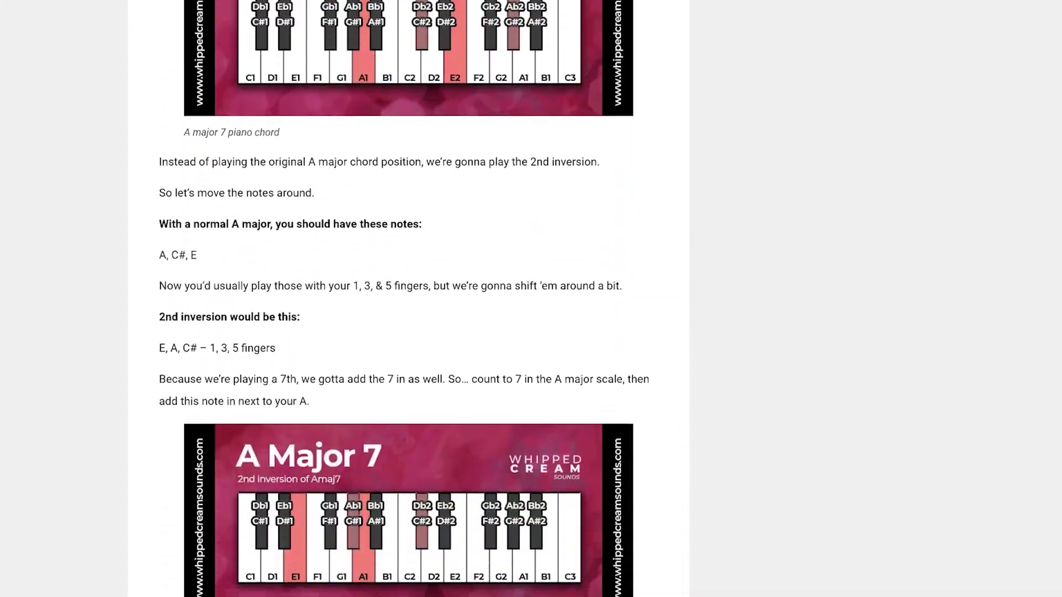
scroll(444, 184, "down", 6)
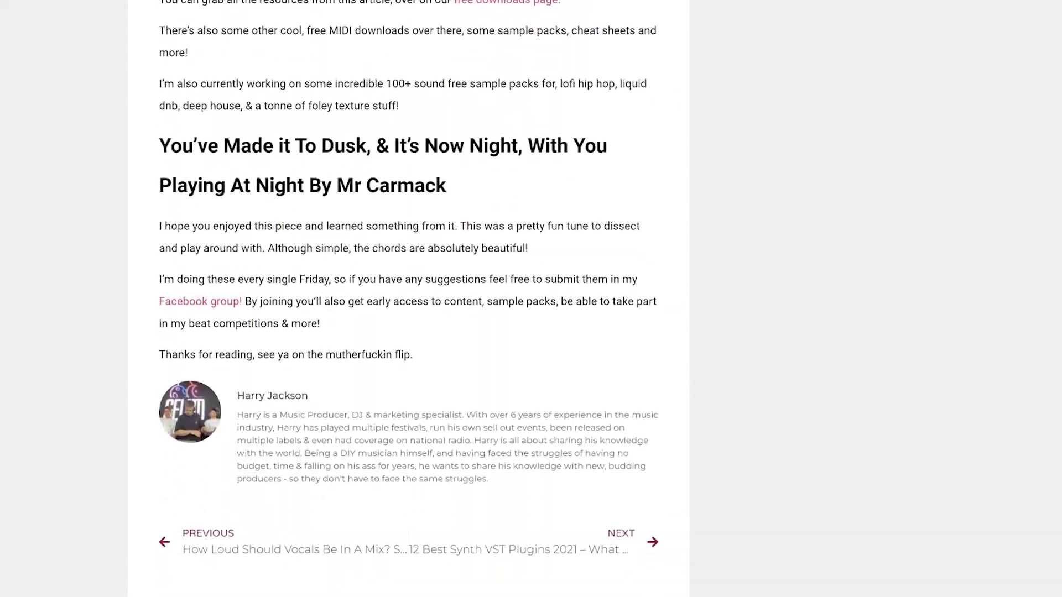
scroll(443, 183, "up", 10)
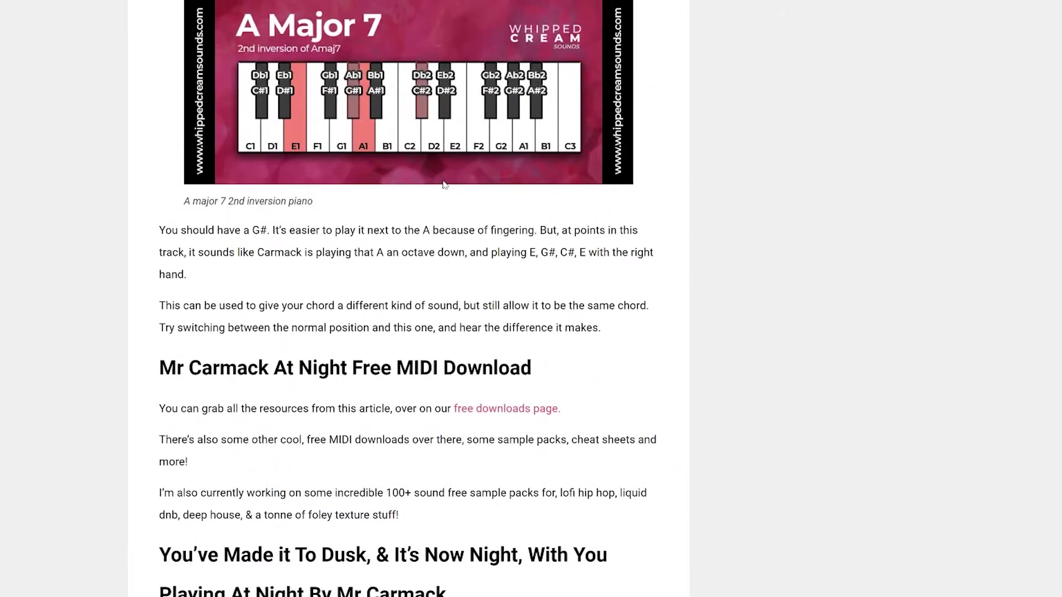
scroll(445, 184, "up", 14)
scroll(444, 185, "up", 15)
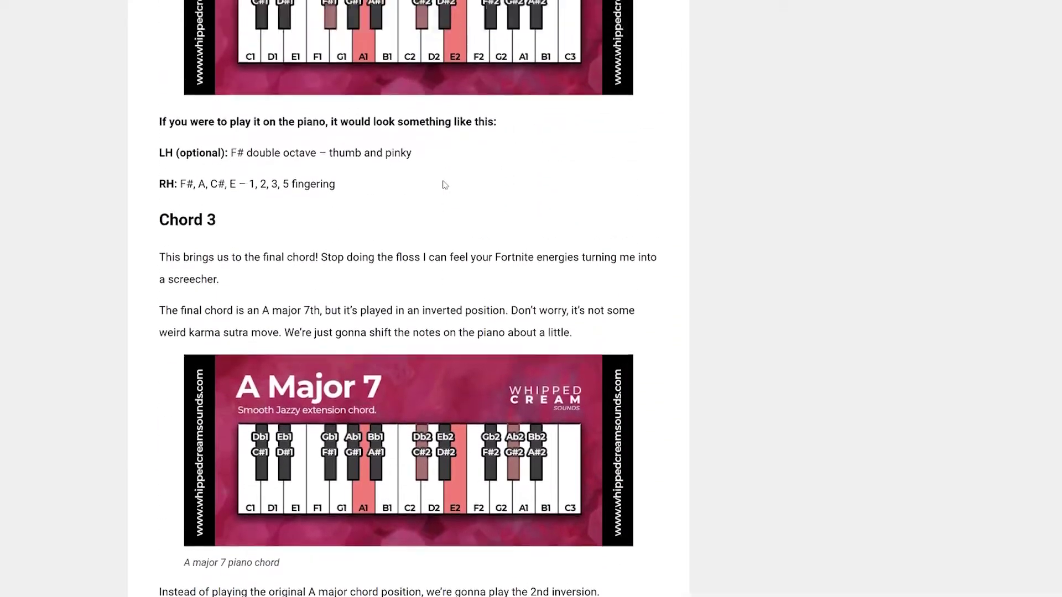
scroll(408, 299, "up", 15)
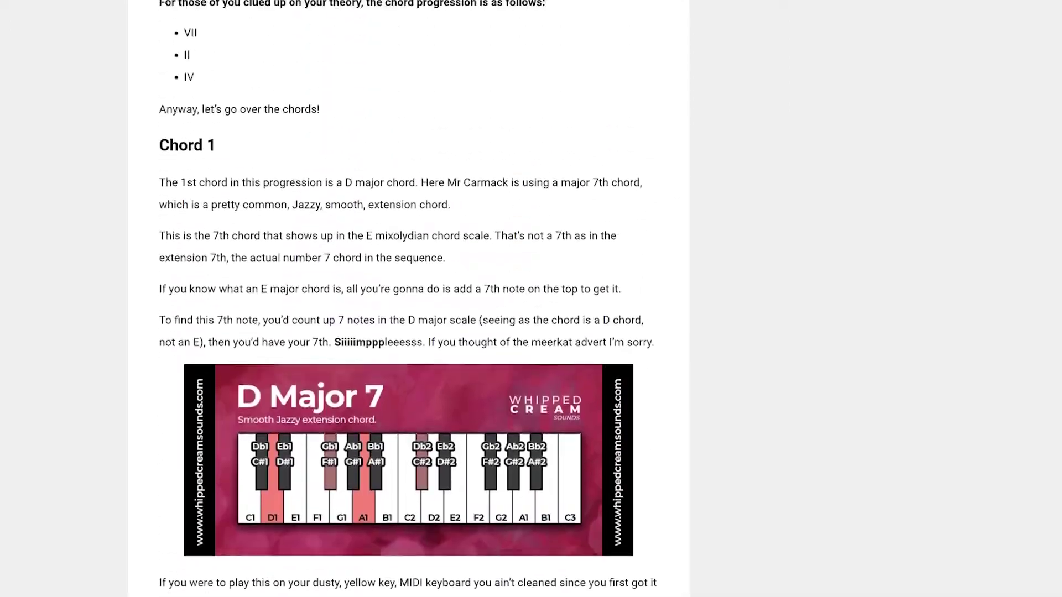
scroll(408, 299, "up", 15)
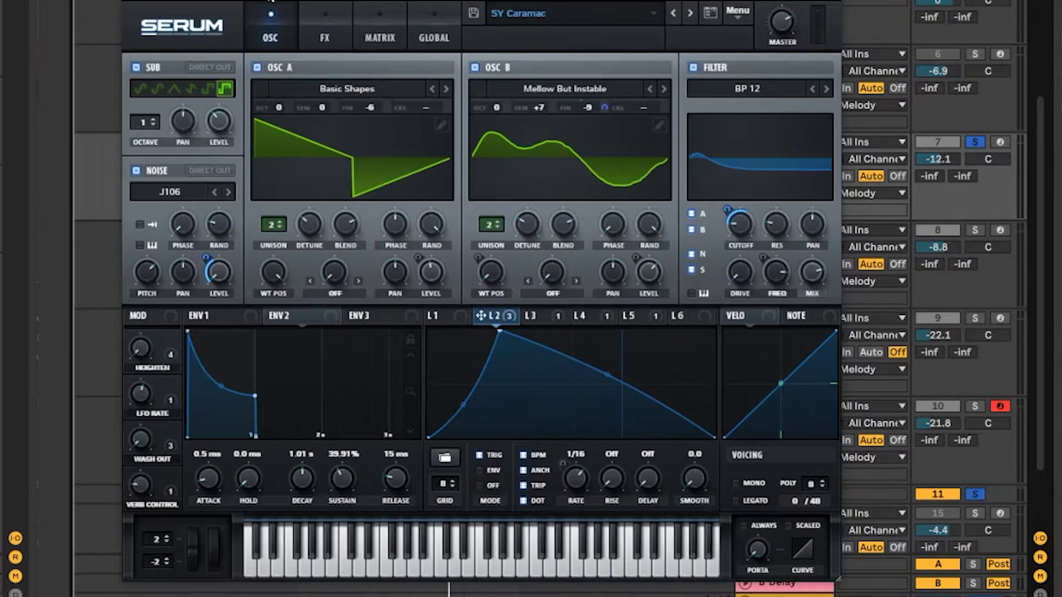
Step: Reset the Serum synth from the SY Caramac preset to the initialized patch
left_click(570, 13)
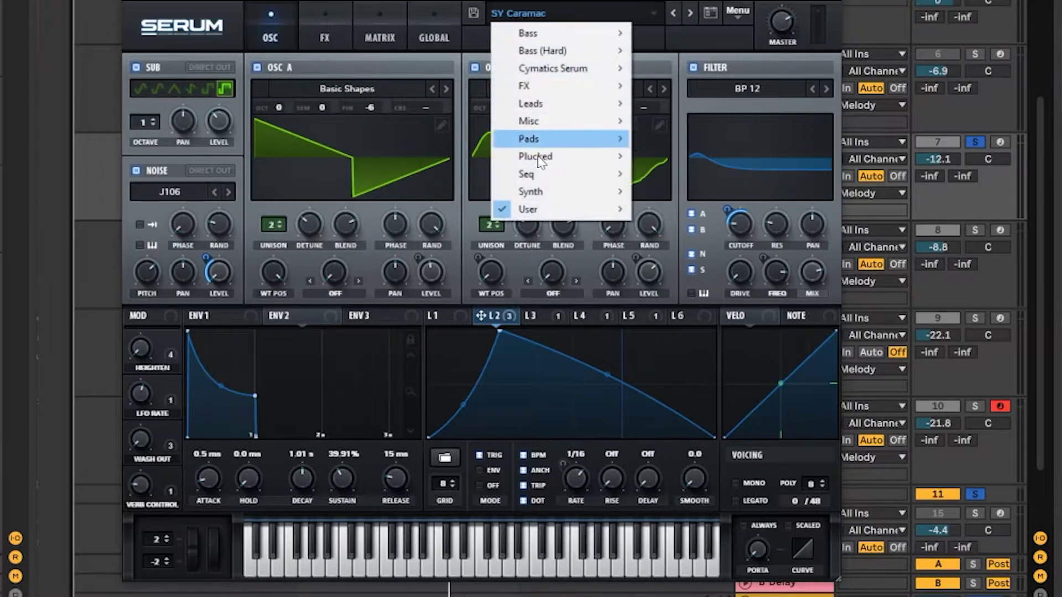
left_click(739, 22)
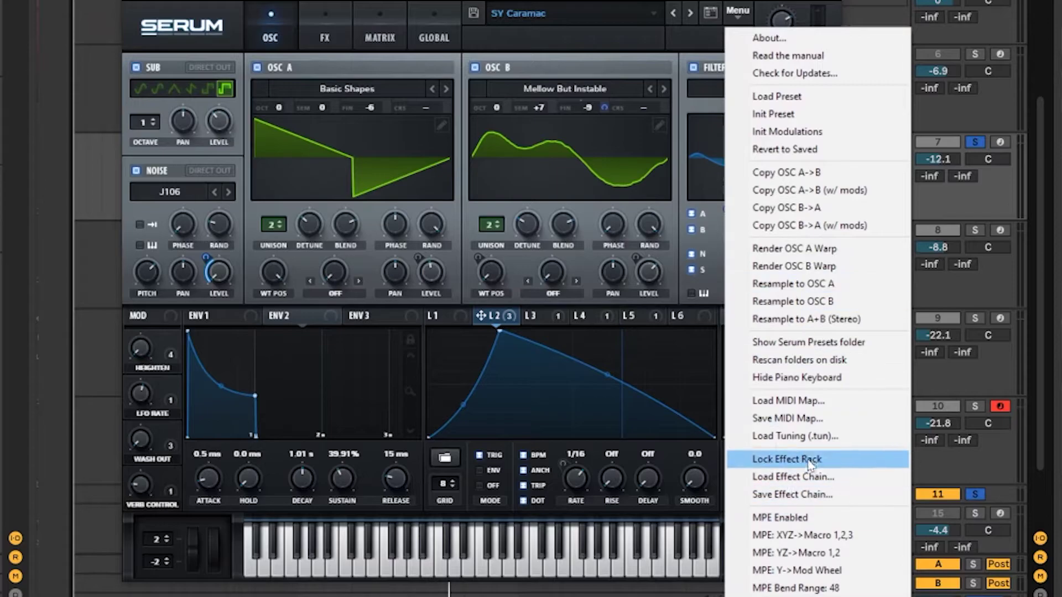
left_click(813, 114)
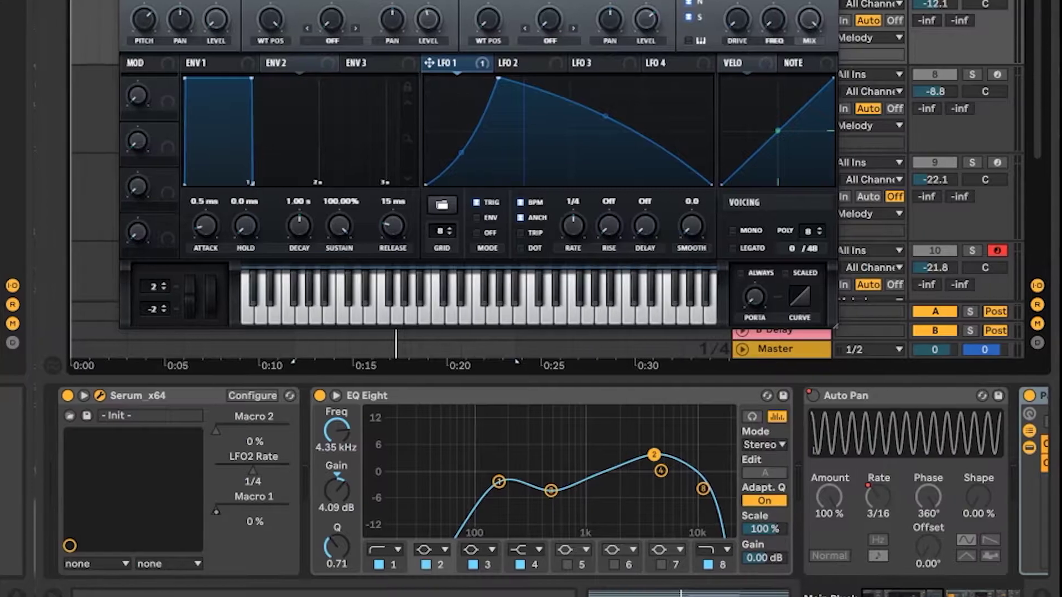
Step: Look over the Main Pluck track's device chain, including EQ Eight, Auto Pan, Parallel Compression, Glue Compressor and Limiter
mouse_move(918, 595)
left_mouse_down()
mouse_move(1016, 583)
mouse_move(906, 595)
left_mouse_up()
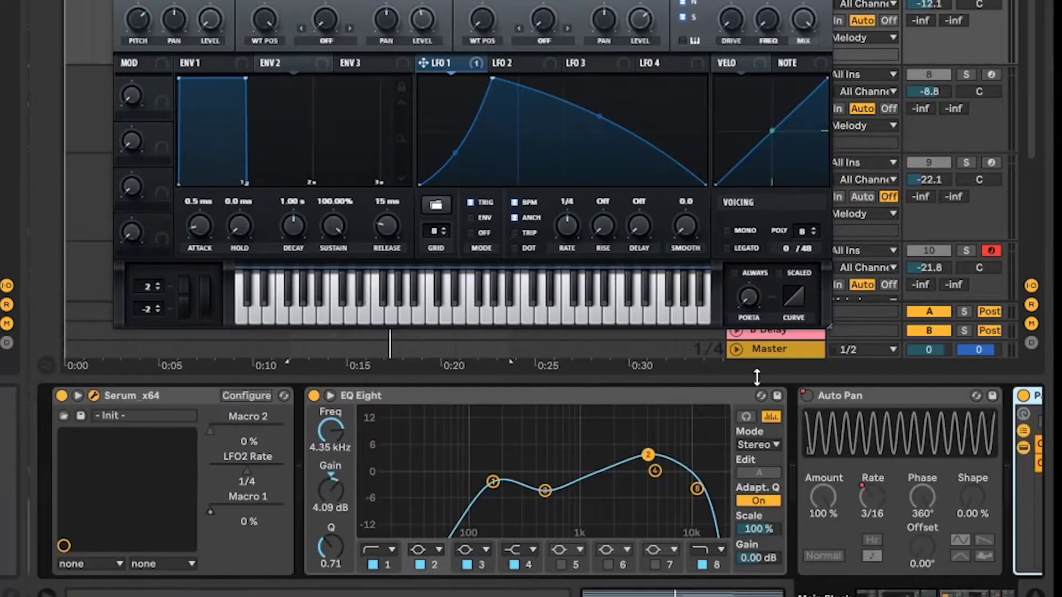
left_click_drag(898, 591, 941, 590)
left_click(315, 396)
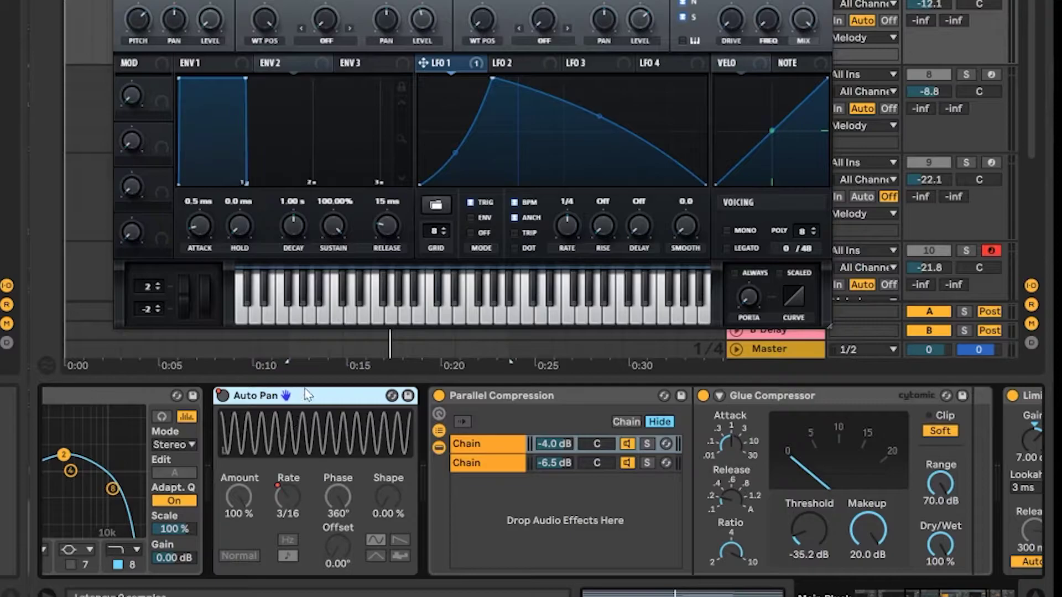
scroll(996, 575, "left", 5)
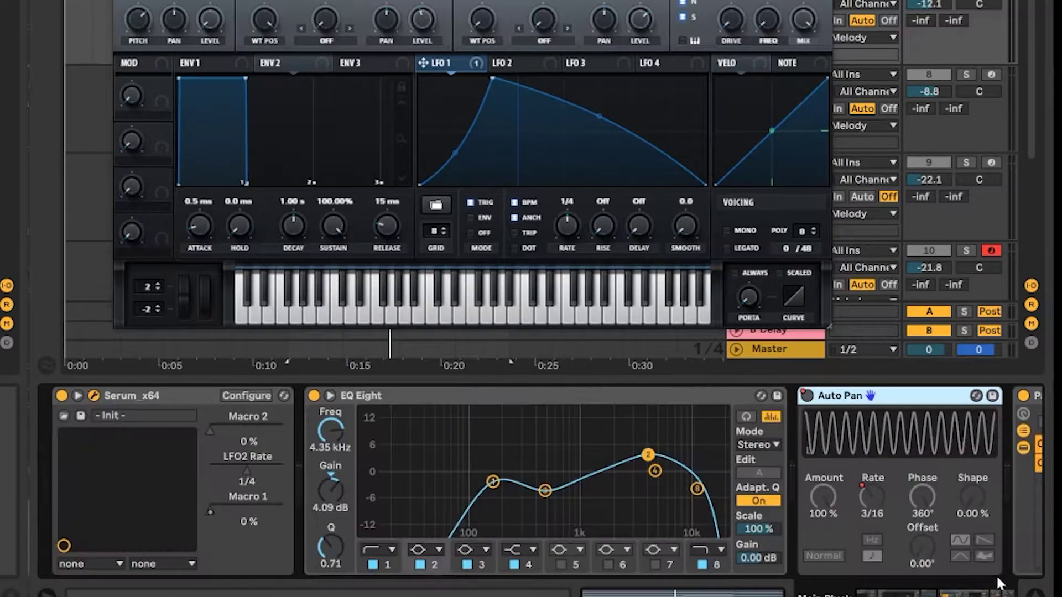
scroll(989, 570, "right", 8)
scroll(977, 561, "left", 3)
scroll(978, 561, "left", 4)
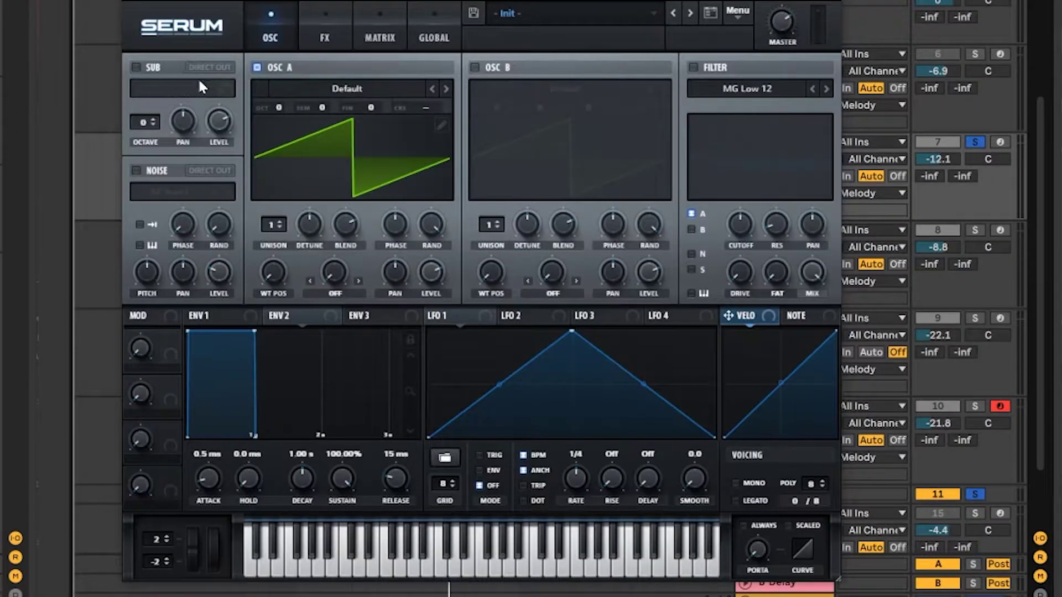
Step: Enable the sub oscillator with the last waveform shape, set its octave to 1 and lower its level
left_click(148, 66)
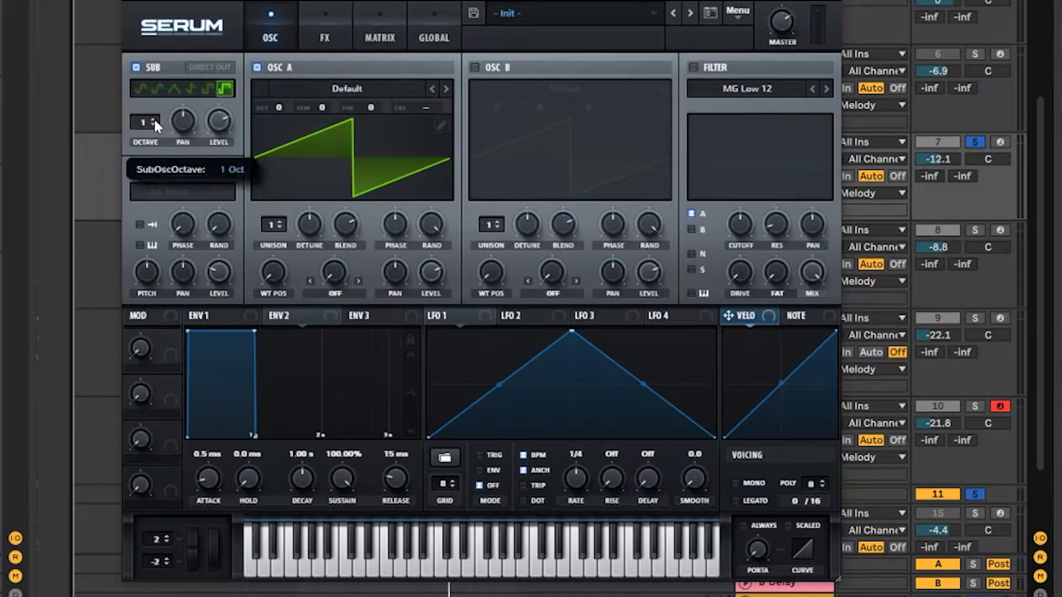
left_click_drag(219, 117, 210, 183)
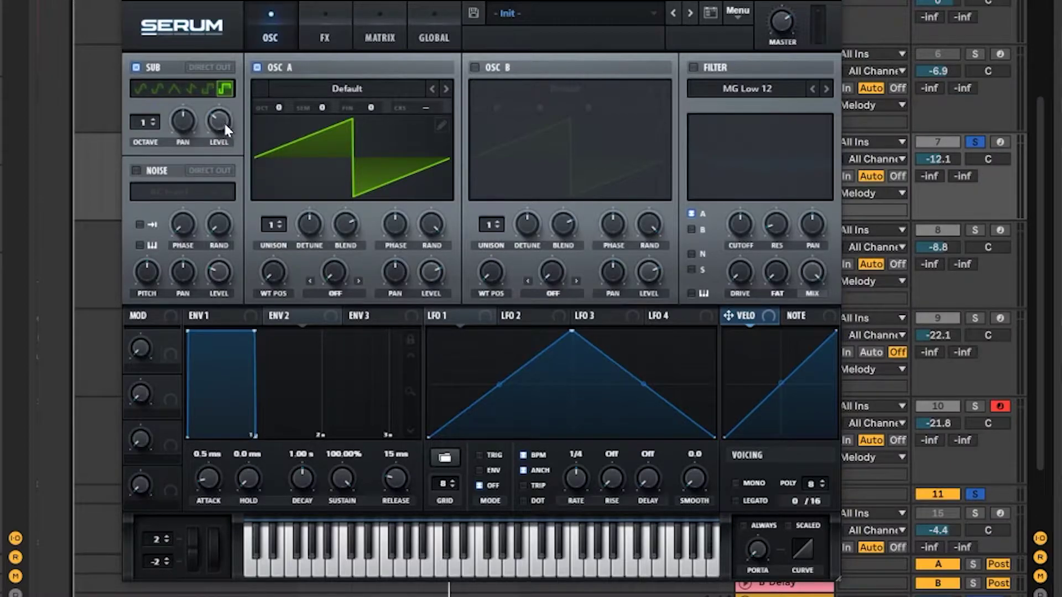
scroll(917, 187, "up", 2)
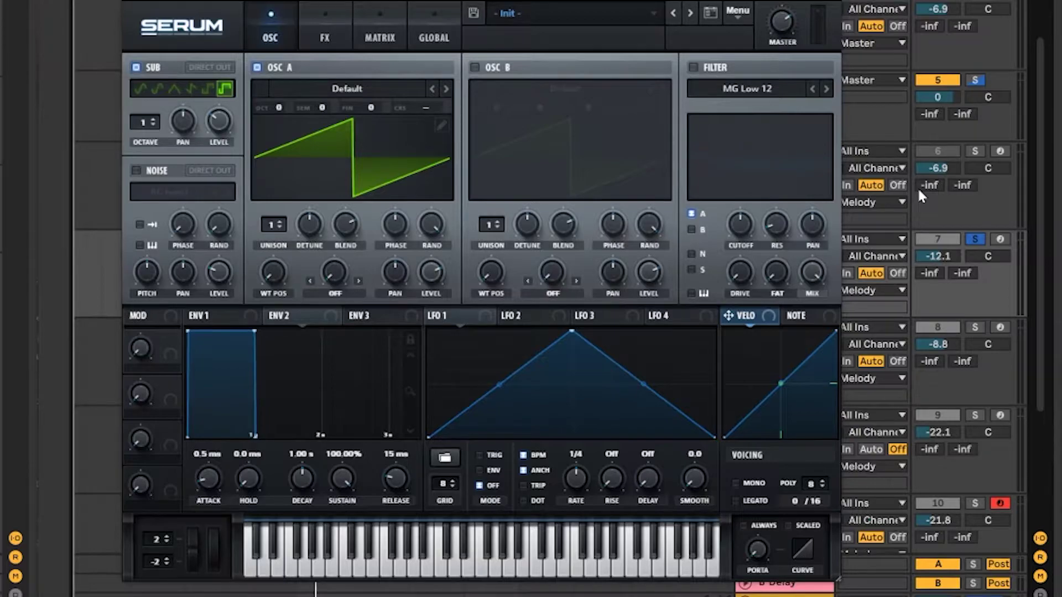
key("space")
Step: Enable the noise oscillator, load the analog J106 noise sample and adjust its level
left_click(136, 170)
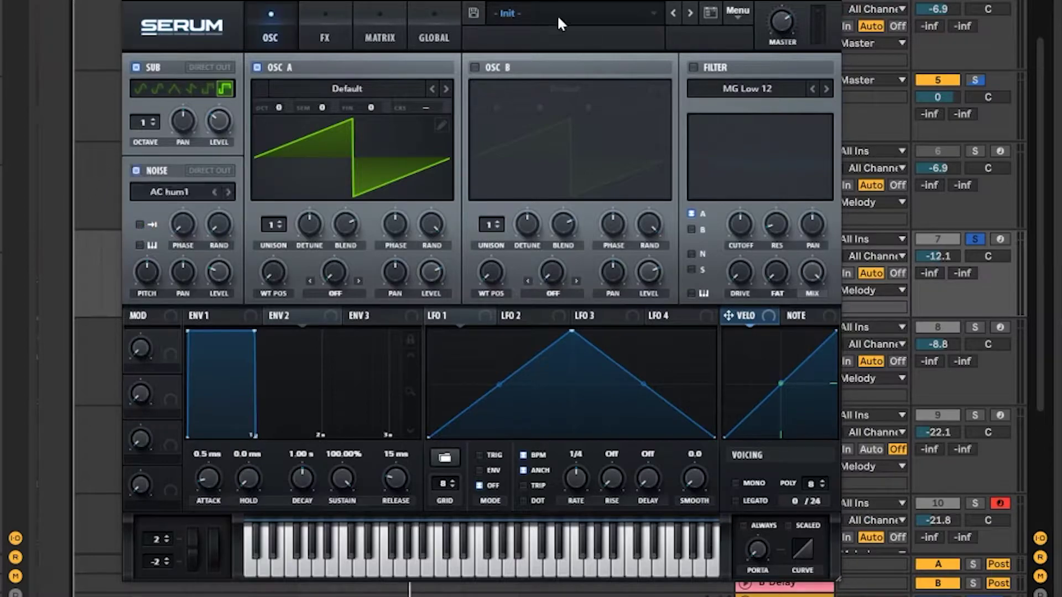
left_click(172, 188)
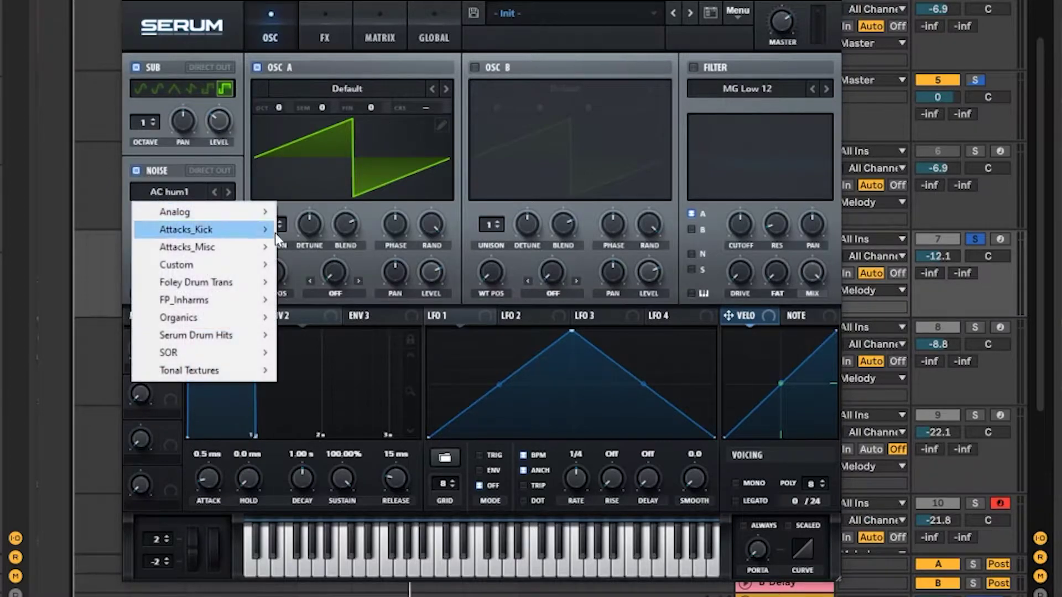
mouse_move(224, 212)
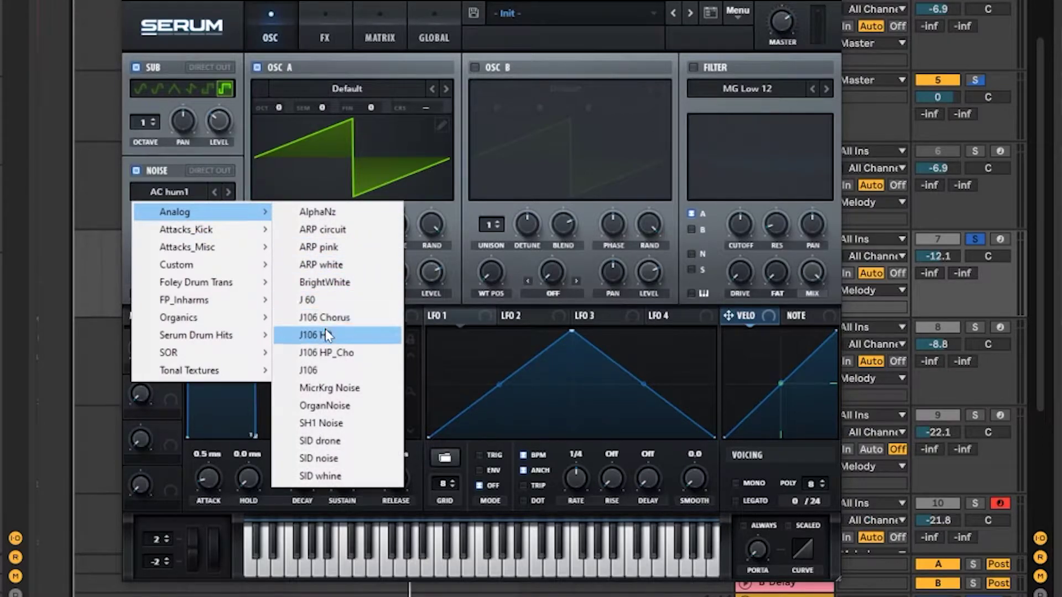
left_click(332, 370)
left_click_drag(155, 260, 158, 246)
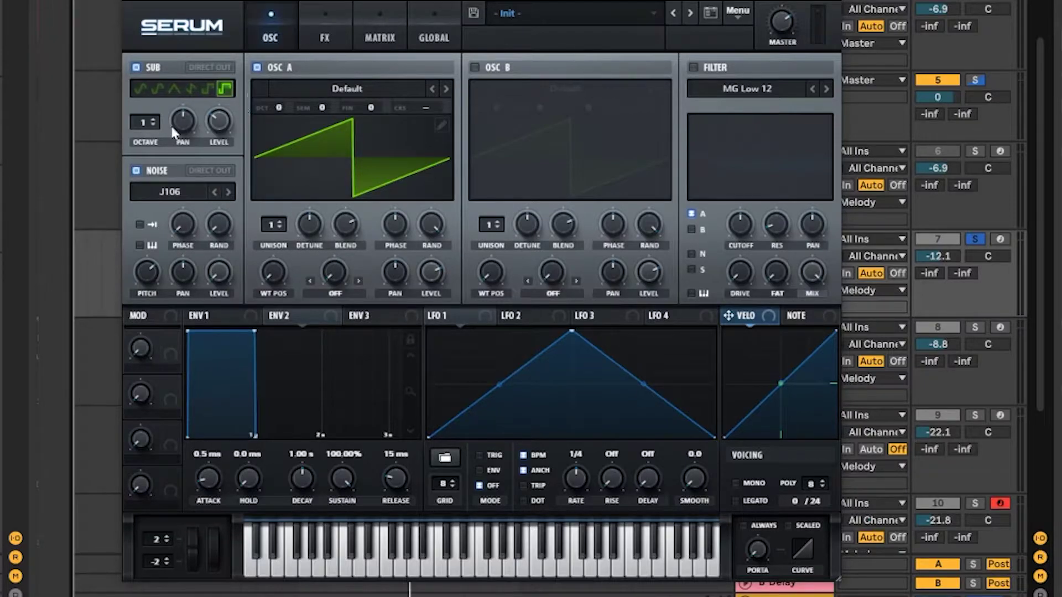
Step: Load the analog Basic Shapes wavetable into oscillator A and raise its wavetable position
left_click(325, 89)
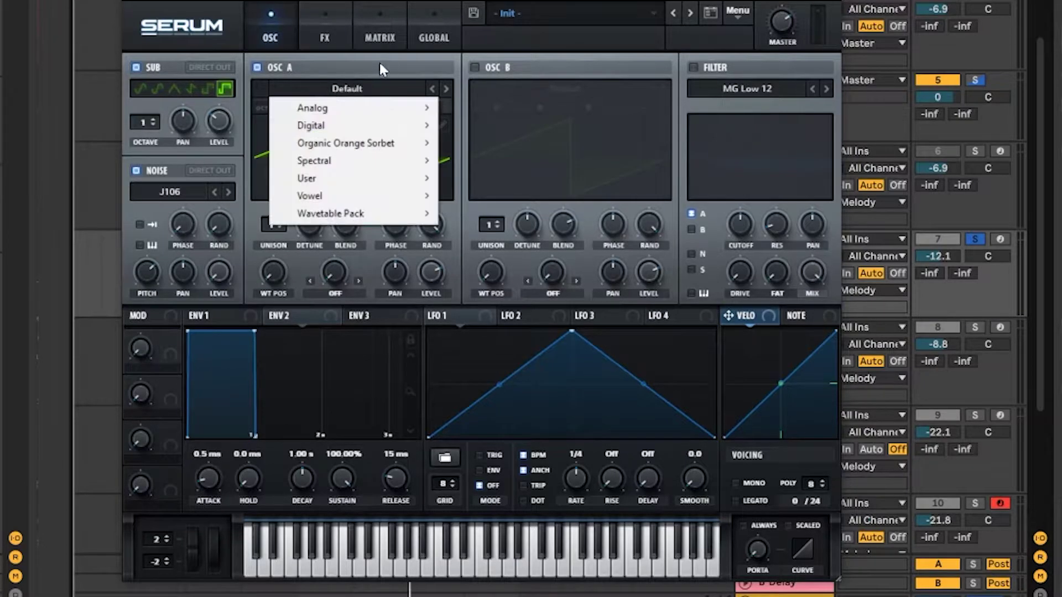
mouse_move(326, 110)
left_click(506, 185)
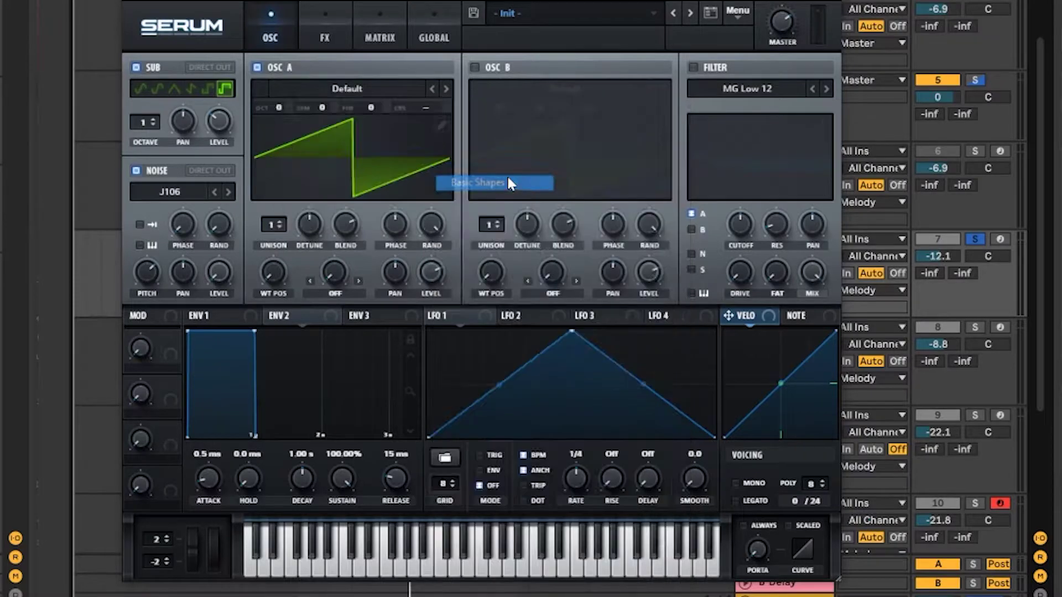
left_click_drag(277, 262, 304, 112)
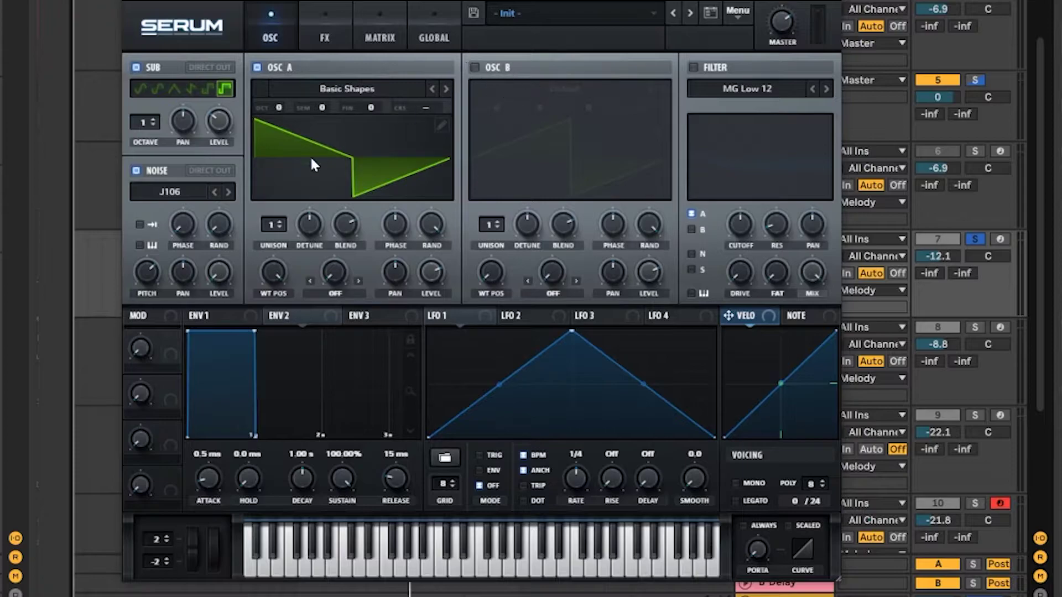
Step: Give oscillator A 2 unison voices with reduced detune, lower its level and set its fine tuning to -7
left_click(279, 221)
left_click_drag(314, 226, 313, 246)
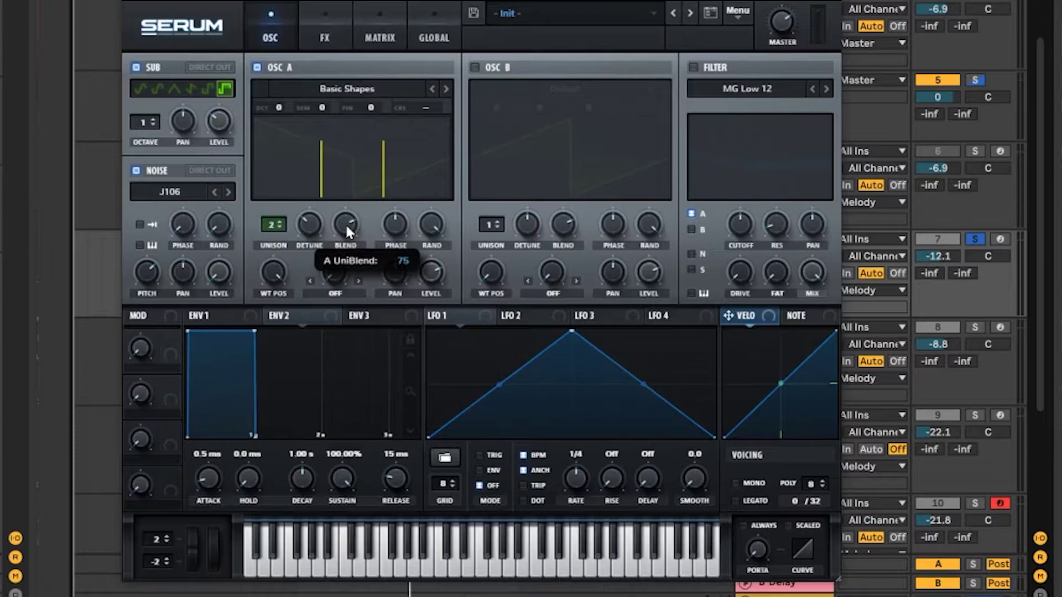
left_click_drag(434, 276, 432, 322)
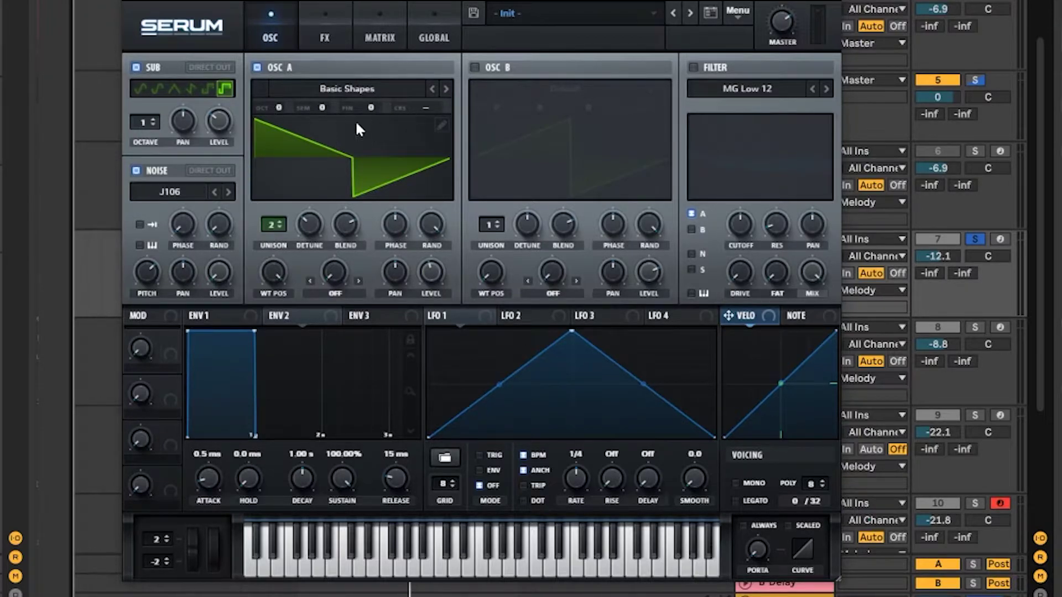
left_click_drag(375, 106, 374, 111)
Step: Enable oscillator B and load the analog Mellow But Instable wavetable into it
left_click(498, 71)
left_click(530, 86)
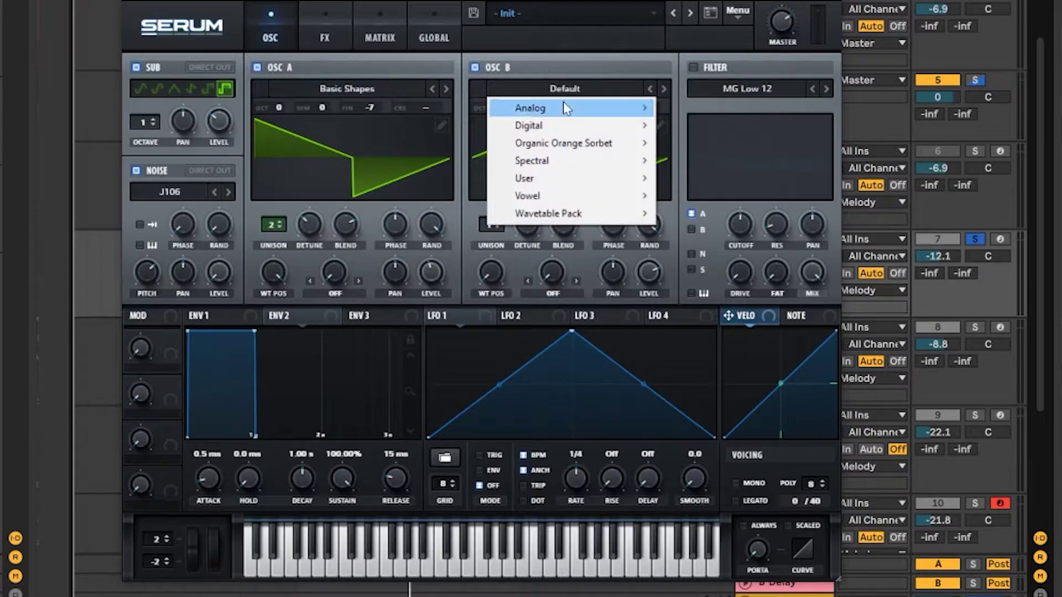
mouse_move(564, 105)
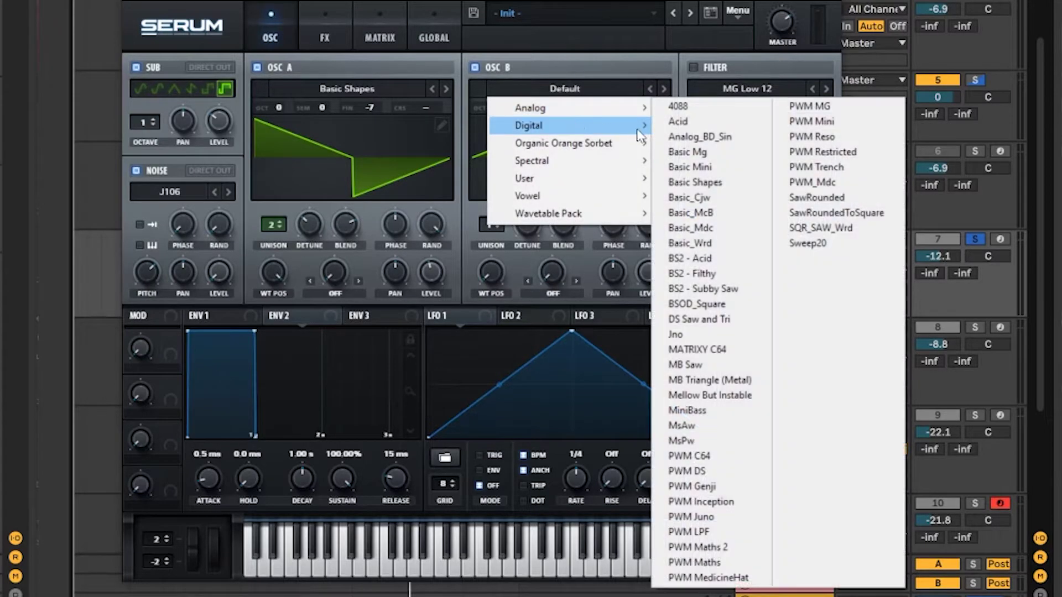
left_click(718, 396)
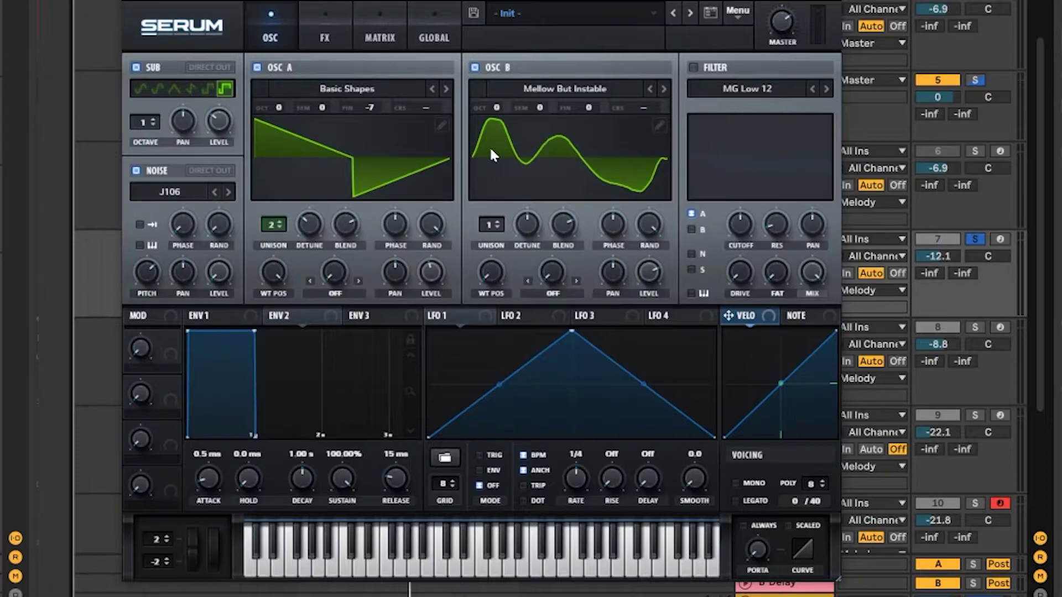
Step: Set oscillator B to +7 semitones and 2 unison voices, reduce its detune and adjust its level
left_click_drag(536, 103, 559, 75)
left_click(497, 221)
left_click_drag(526, 220, 526, 258)
left_click_drag(659, 286, 651, 281)
Step: Enable the filter, route both oscillators, noise and sub through it, choose the BP 12 type and audition the sound
left_click(694, 66)
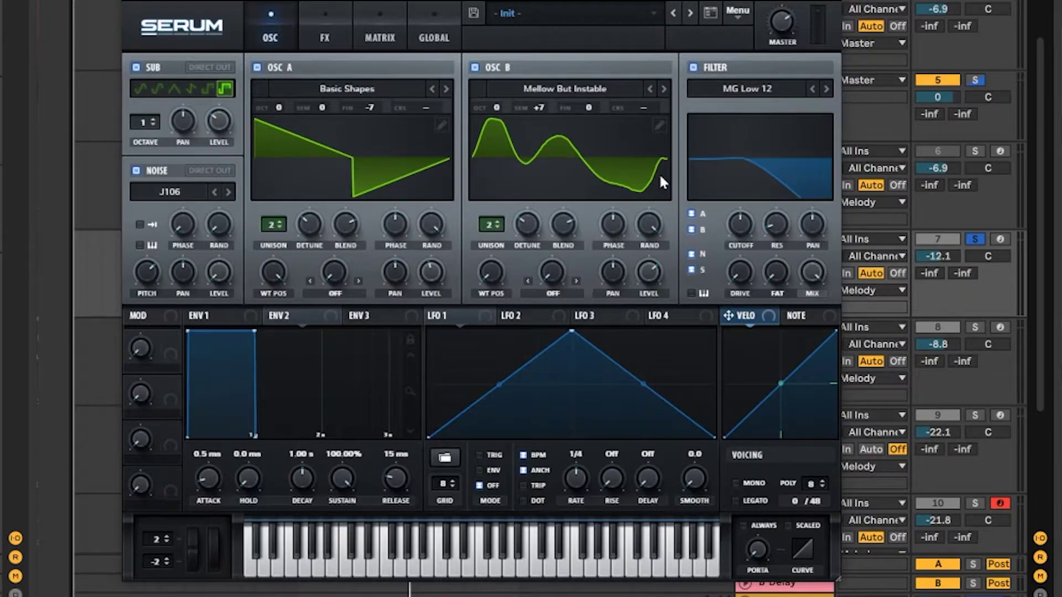
left_click(744, 93)
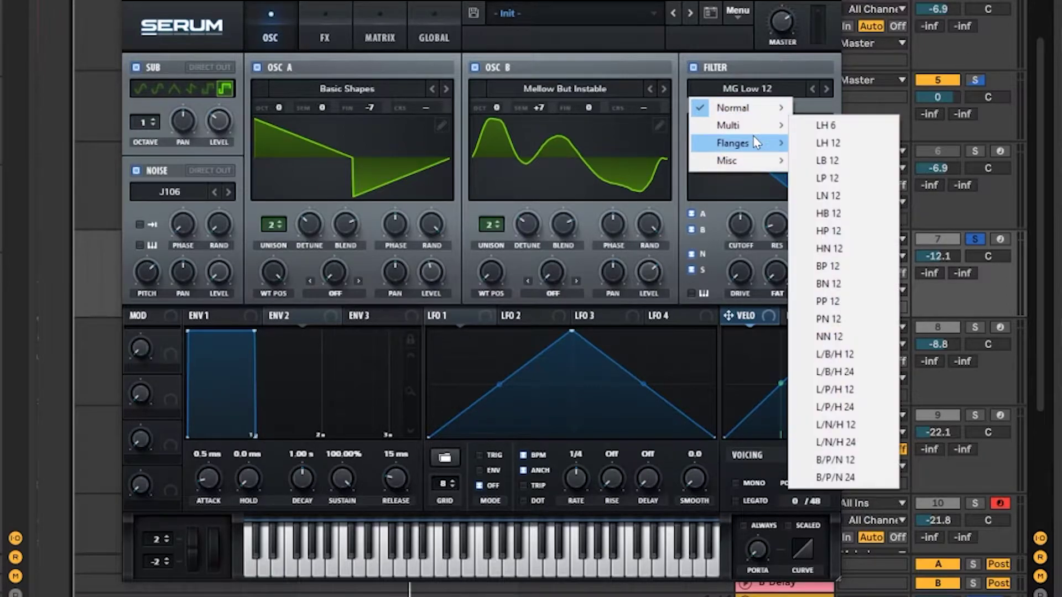
mouse_move(768, 110)
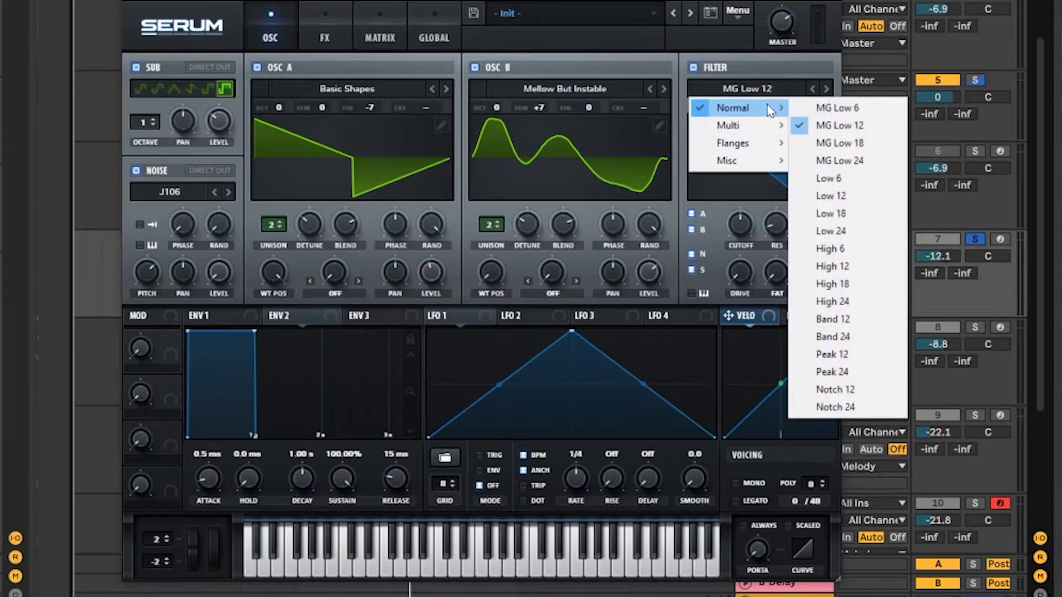
left_click(832, 319)
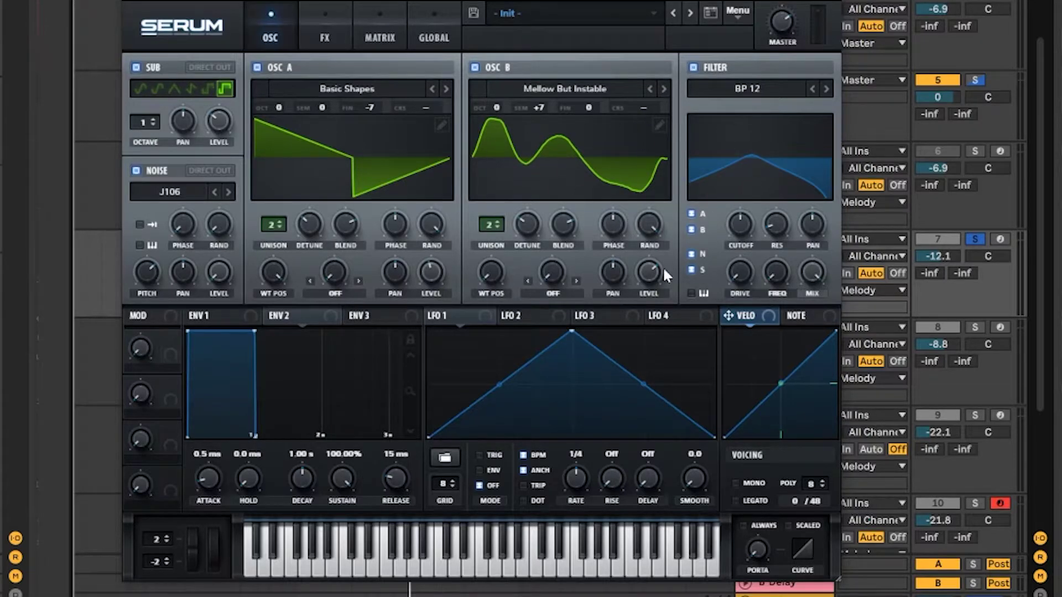
key("space")
Step: Shape LFO 1 with an earlier peak, a concave rise and a convex fall, and set its mode to TRIG
left_click(445, 365)
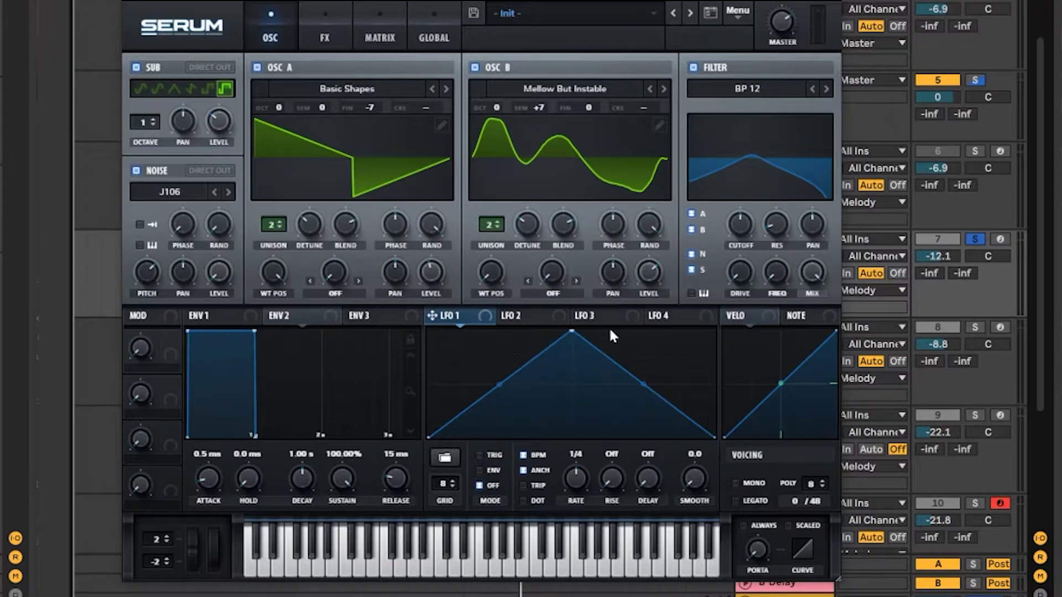
left_click_drag(573, 331, 500, 304)
left_click_drag(466, 380, 503, 390)
left_click_drag(607, 384, 632, 381)
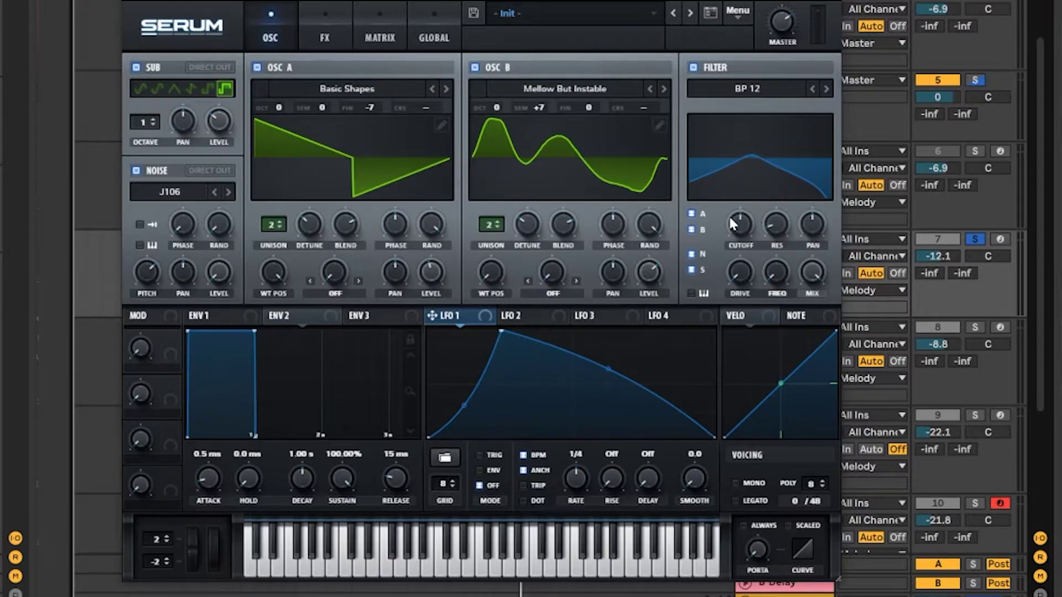
left_click(491, 455)
Step: Assign LFO 1 to the filter cutoff, lower the base cutoff near its minimum and adjust the modulation amount
left_click_drag(463, 315, 728, 211)
left_click_drag(730, 212, 749, 280)
left_click(379, 39)
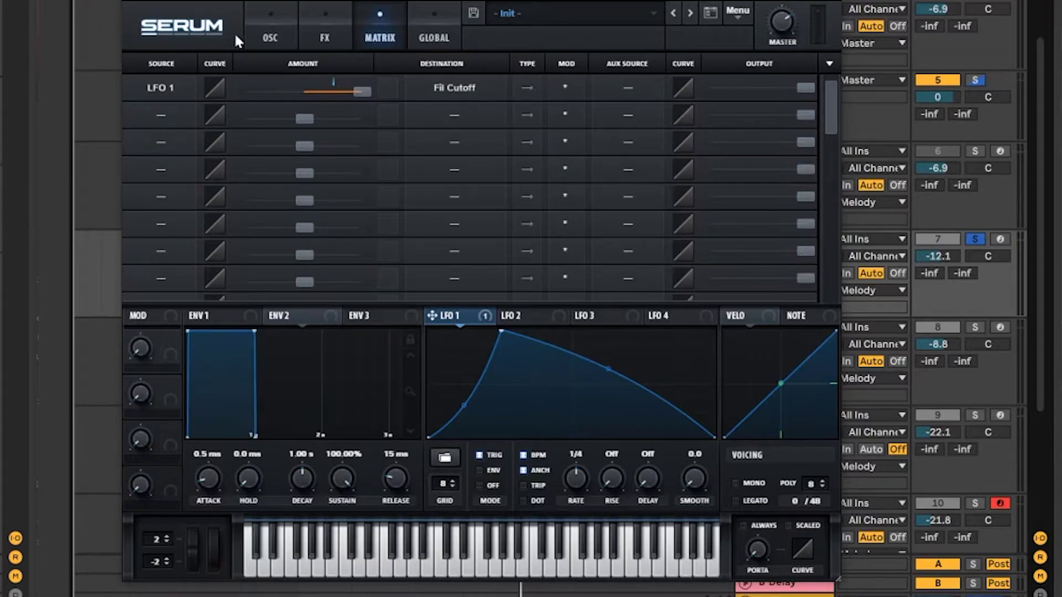
left_click(258, 40)
left_click_drag(727, 227, 730, 260)
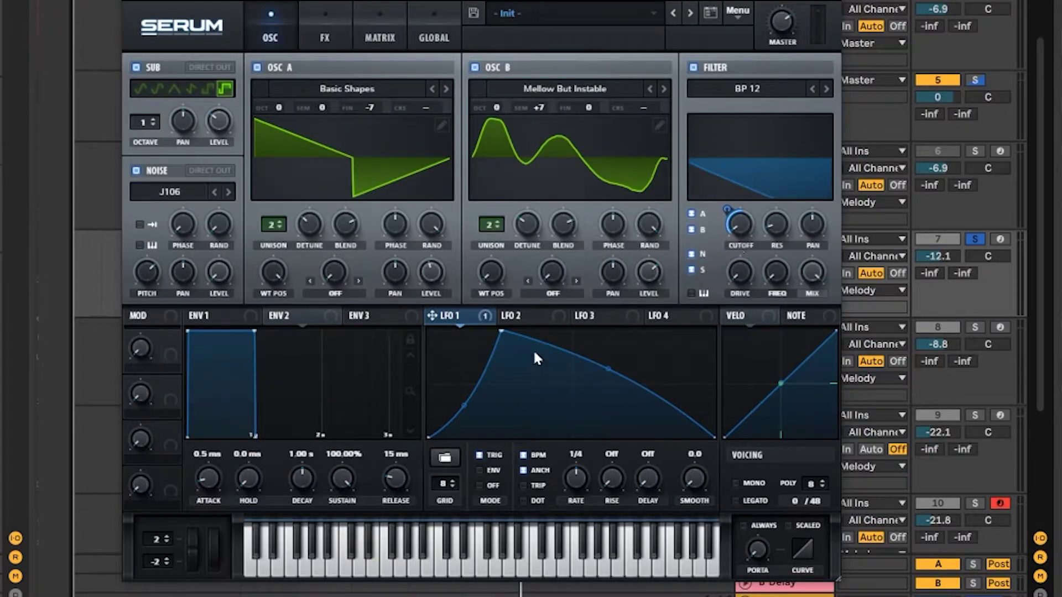
mouse_move(749, 208)
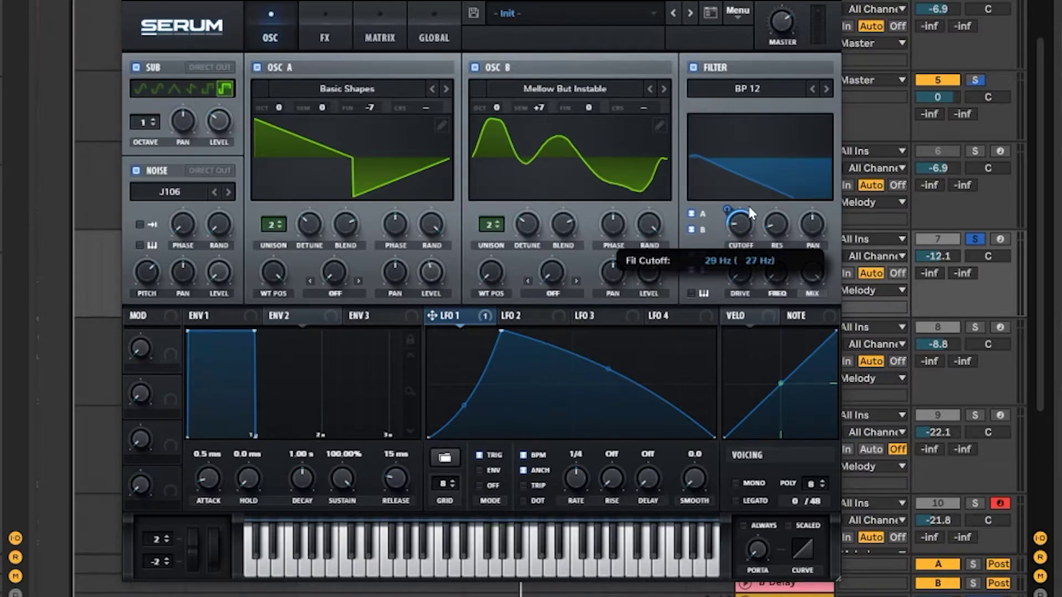
left_click_drag(741, 226, 734, 222)
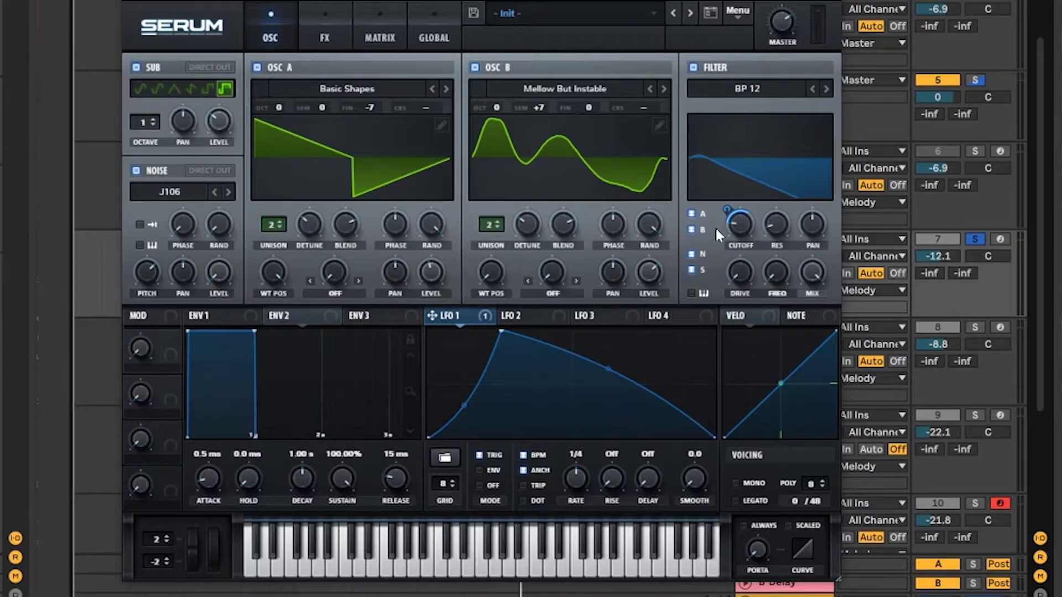
Step: Set LFO 1's rate to 1/8 and audition the cutoff modulation
key("space")
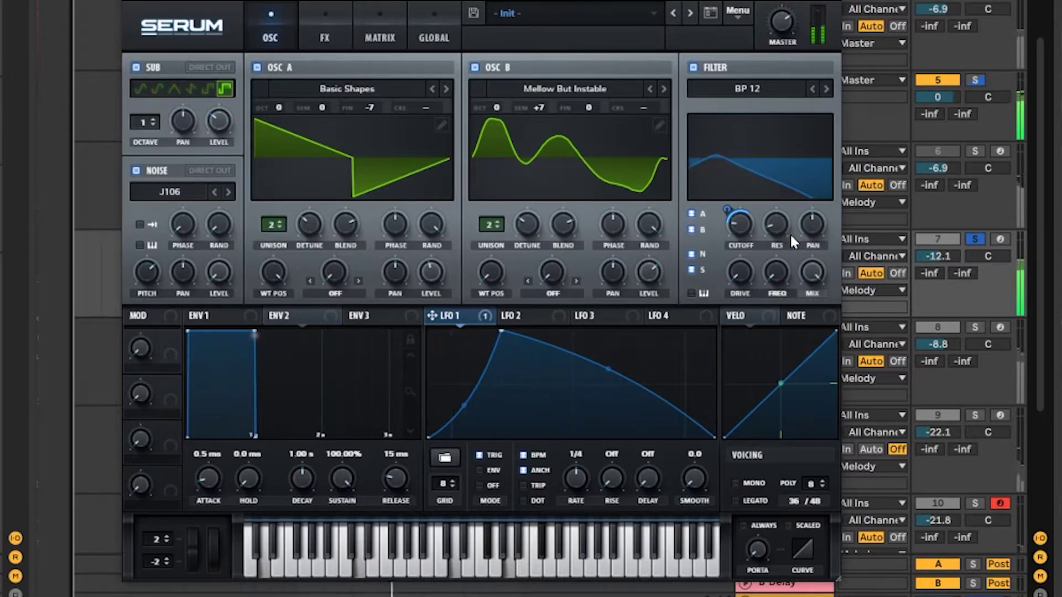
key("space")
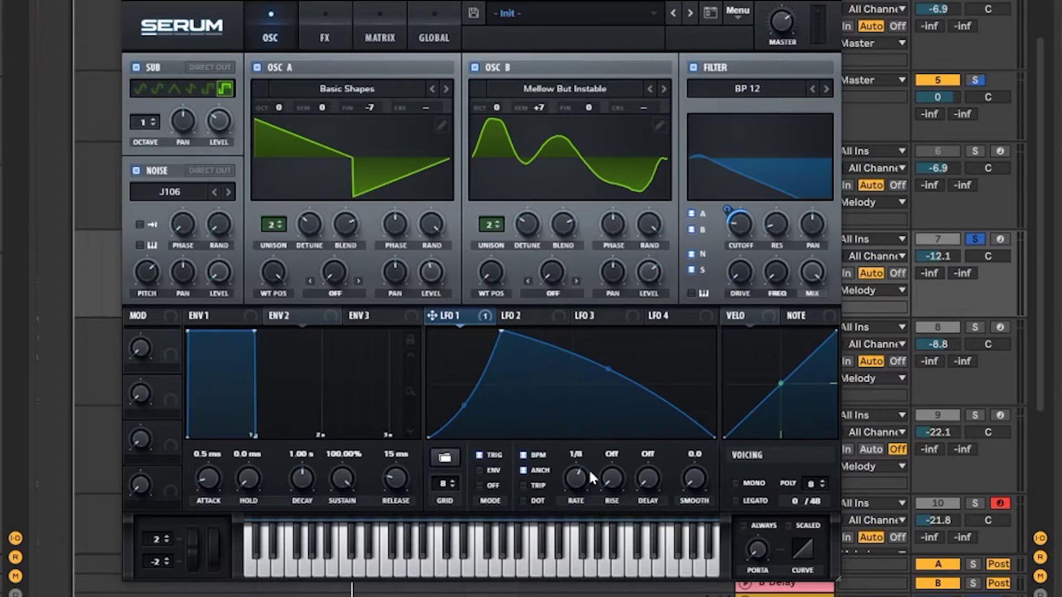
key("space")
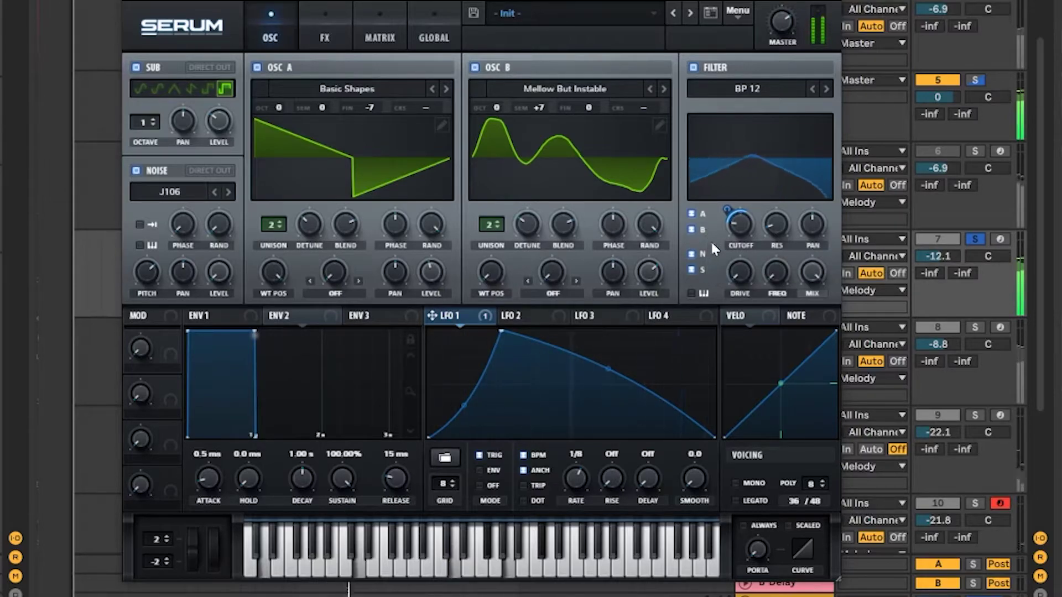
key("space")
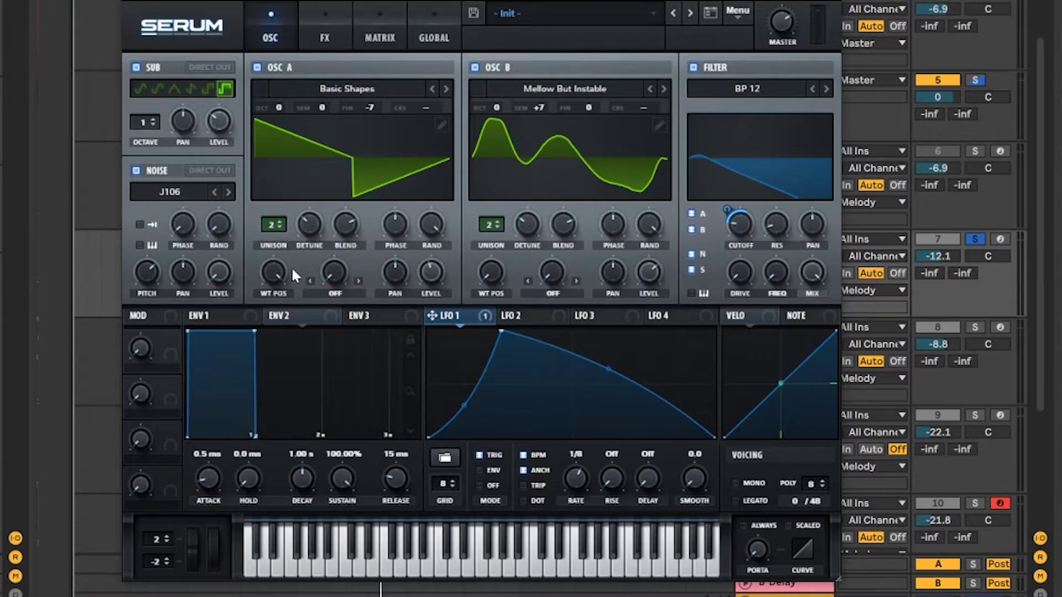
Step: Shape LFO 2 with a convex rise to a central peak and a concave fall, and set its mode to TRIG
left_click(539, 318)
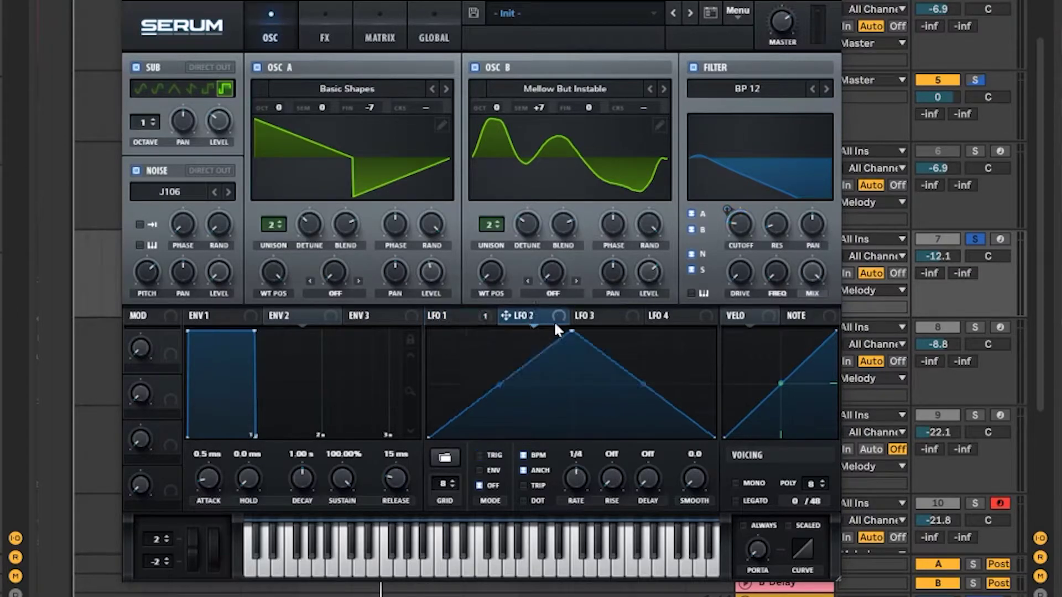
mouse_move(570, 333)
left_mouse_down()
mouse_move(559, 332)
mouse_move(573, 327)
left_mouse_up()
left_click_drag(499, 387, 498, 354)
mouse_move(646, 384)
left_mouse_down()
mouse_move(640, 395)
mouse_move(639, 376)
left_mouse_up()
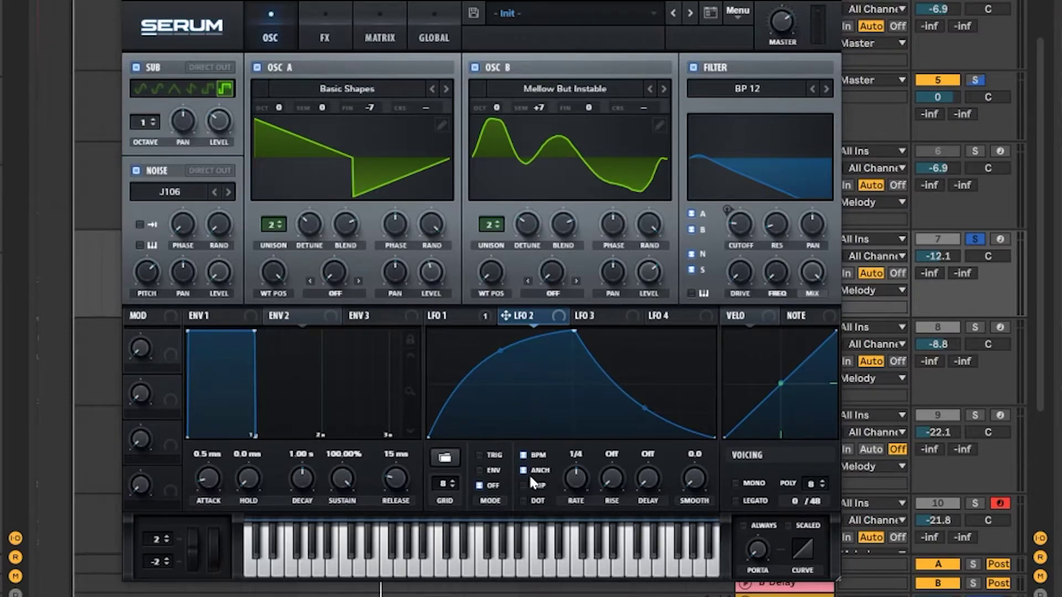
left_click(480, 455)
Step: Assign LFO 2 to the filter's FREQ control, set its base value to about 83% and adjust the modulation amount
left_click_drag(709, 324, 777, 271)
left_click_drag(781, 231, 823, 179)
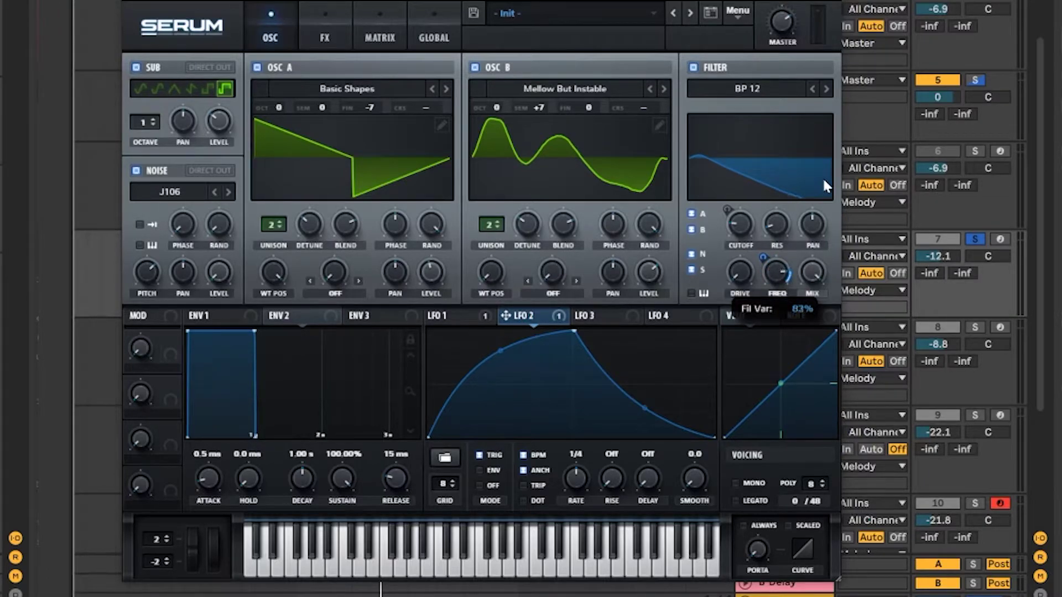
left_click_drag(766, 259, 771, 369)
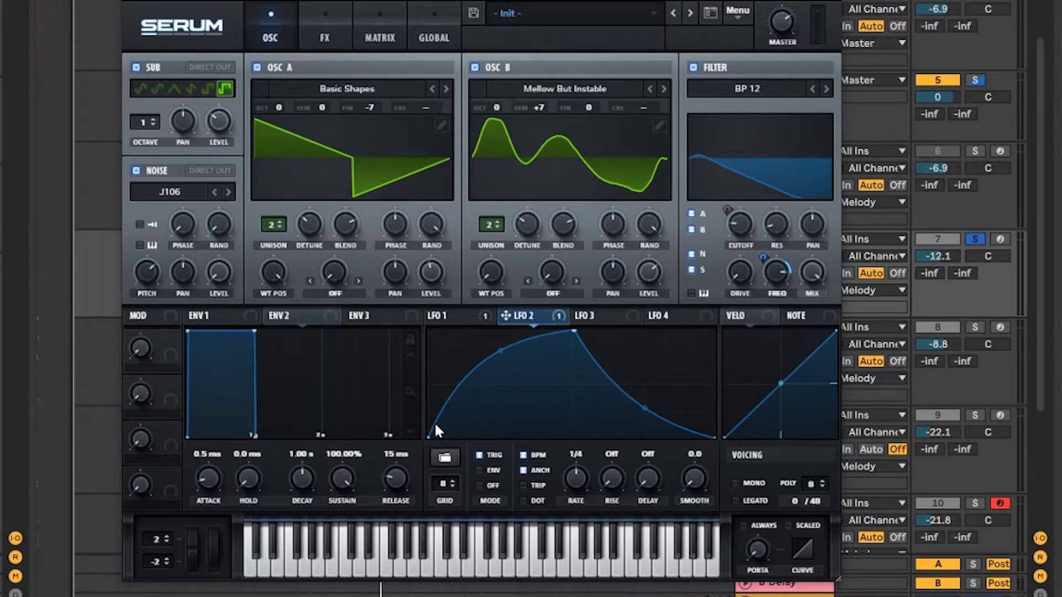
Step: Compare the curves and rate settings of LFO 1 and LFO 2
left_click(471, 318)
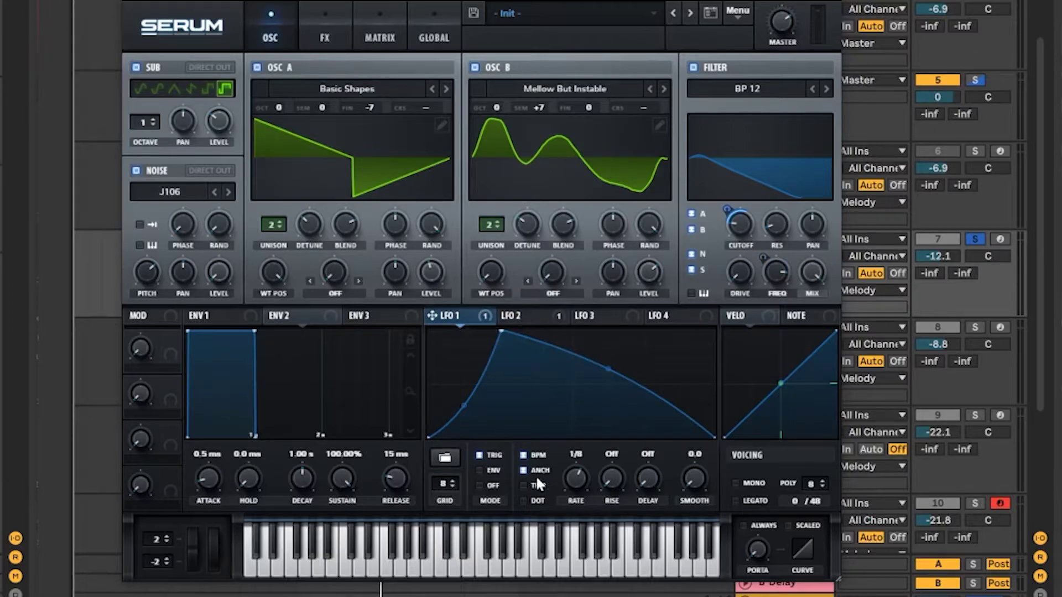
left_click(535, 317)
left_click(459, 316)
left_click(532, 317)
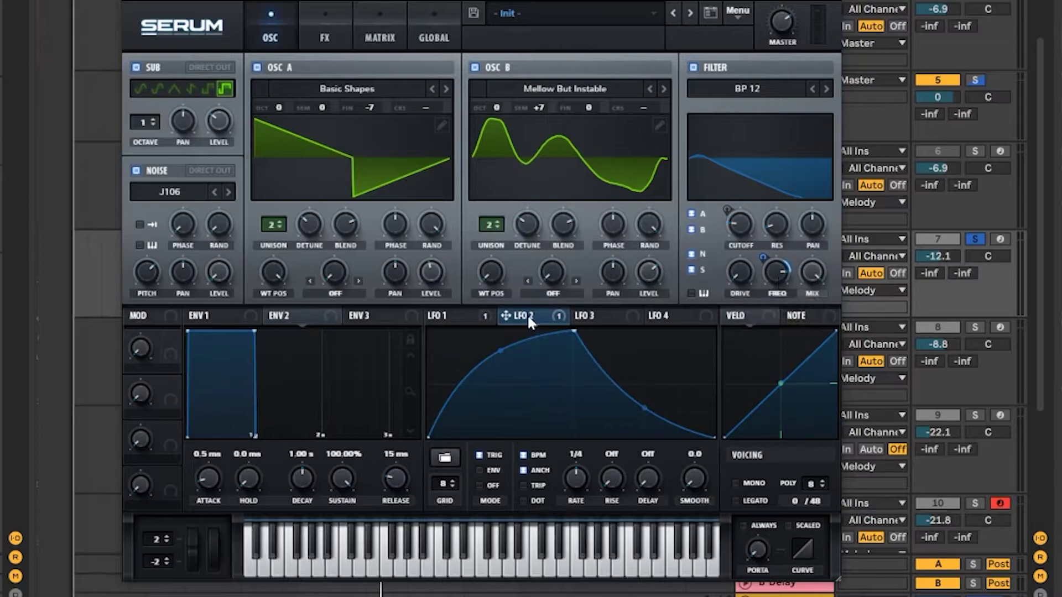
left_click(449, 316)
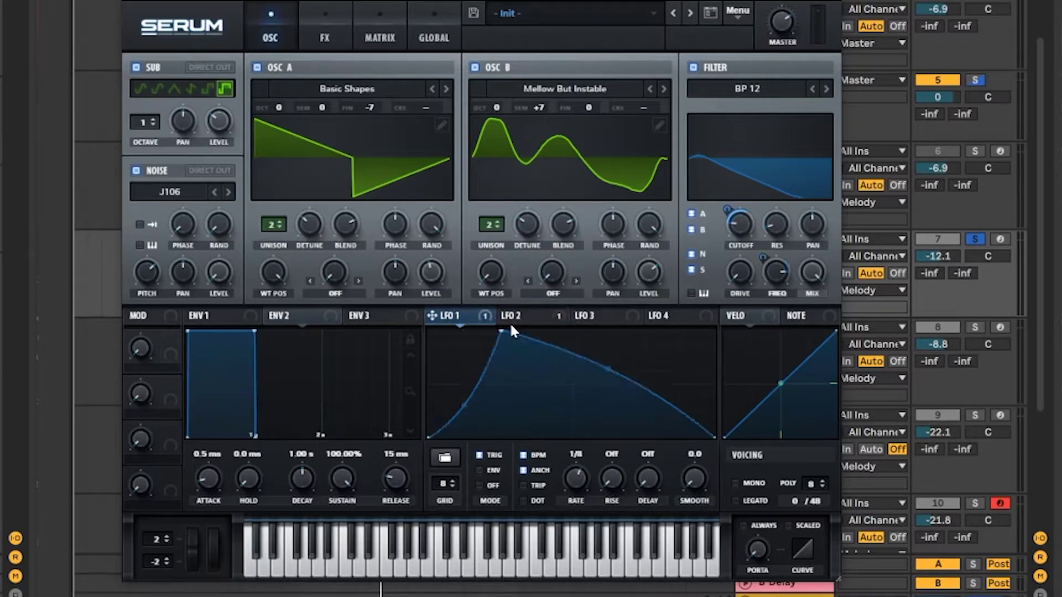
left_click(518, 323)
left_click(455, 315)
left_click(548, 316)
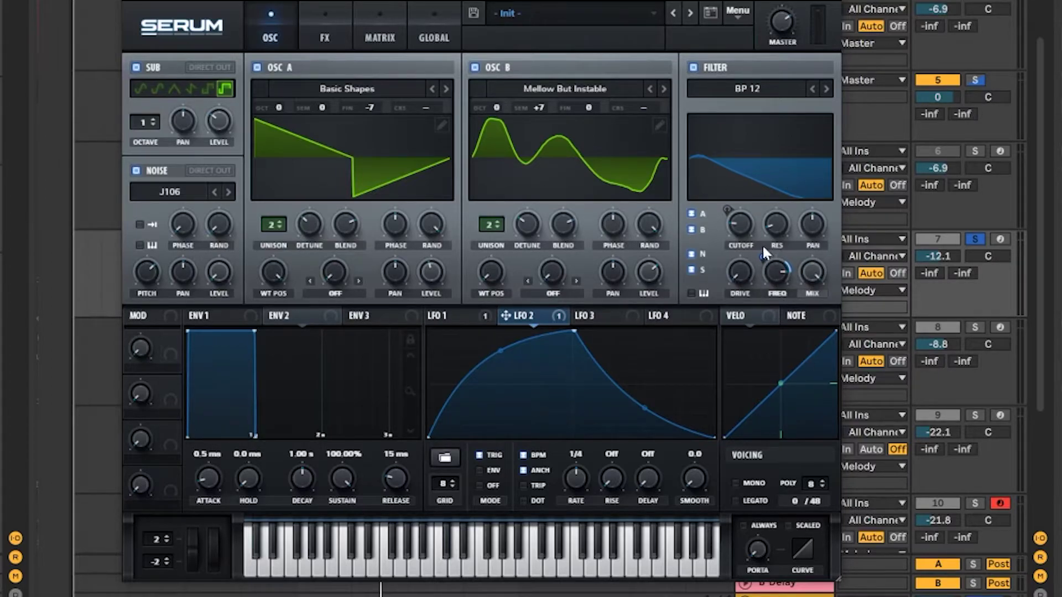
Step: Play the pattern and compare the sound with LFO 2's modulation of the filter's FREQ control bypassed and active
key("space")
mouse_move(764, 258)
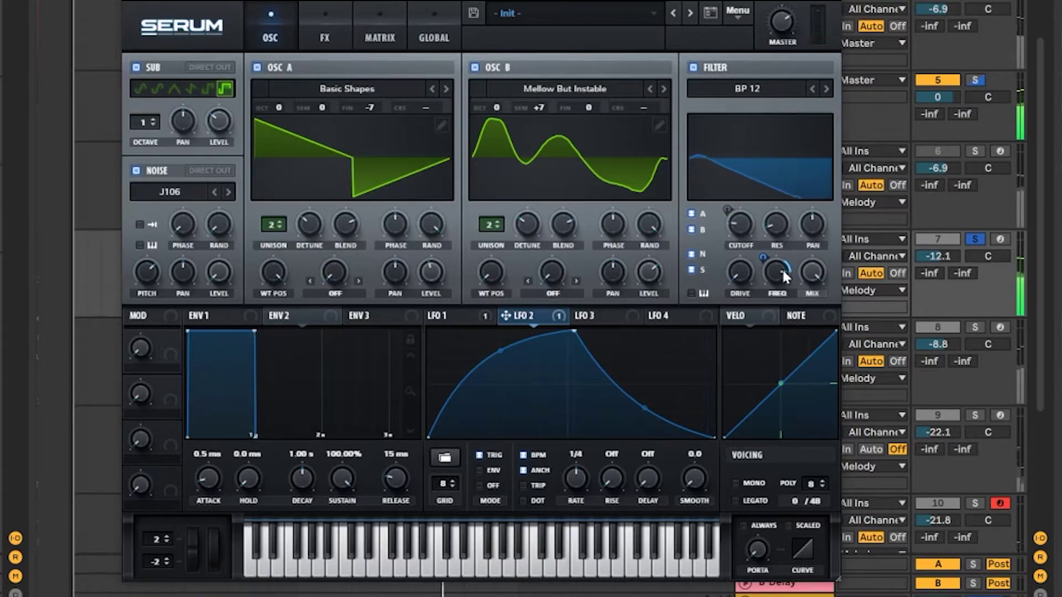
right_click(782, 267)
left_click(847, 320)
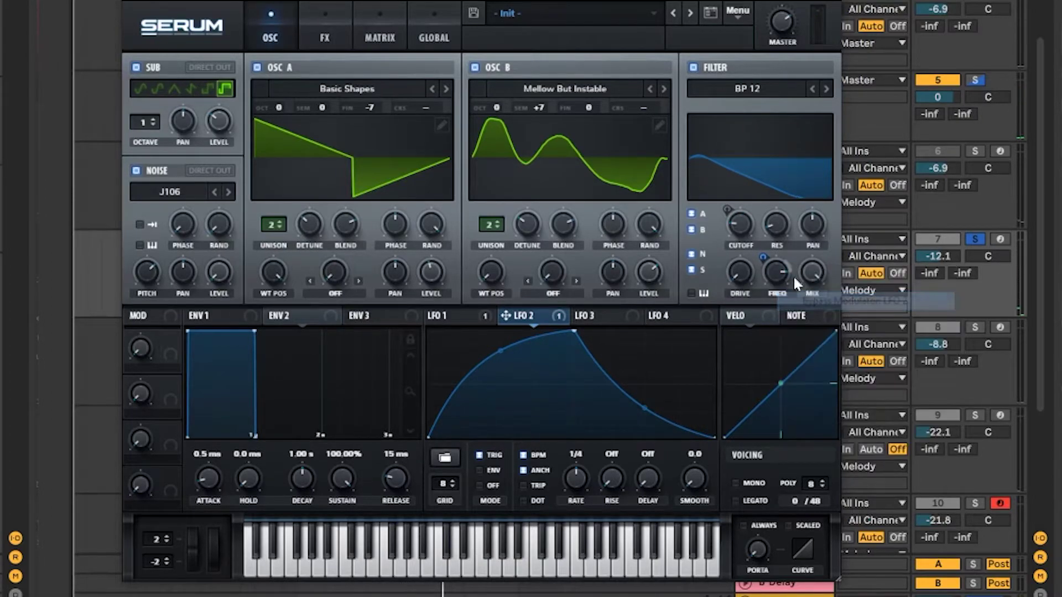
right_click(784, 269)
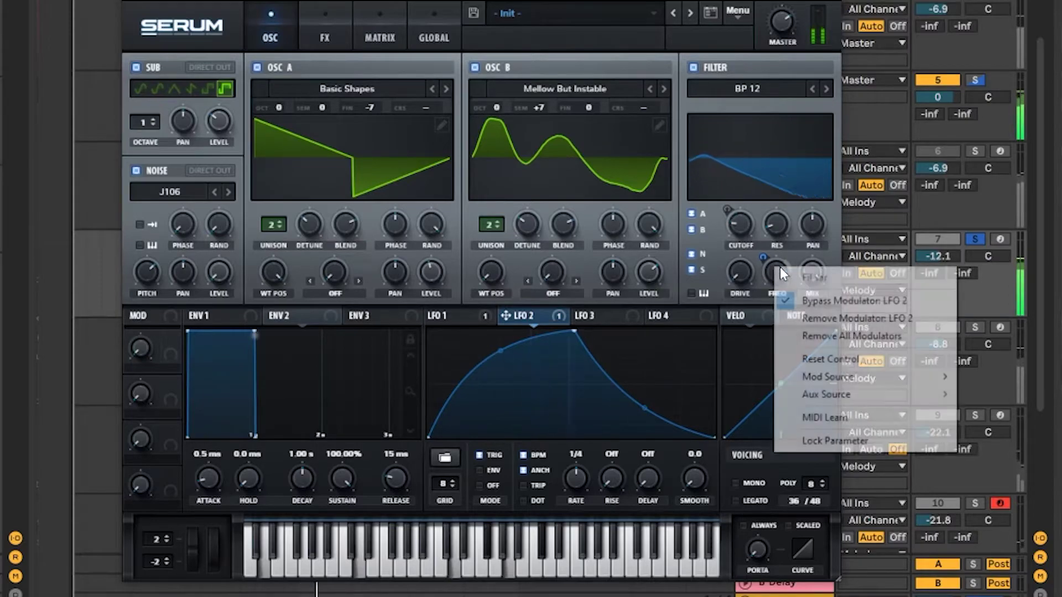
left_click(836, 299)
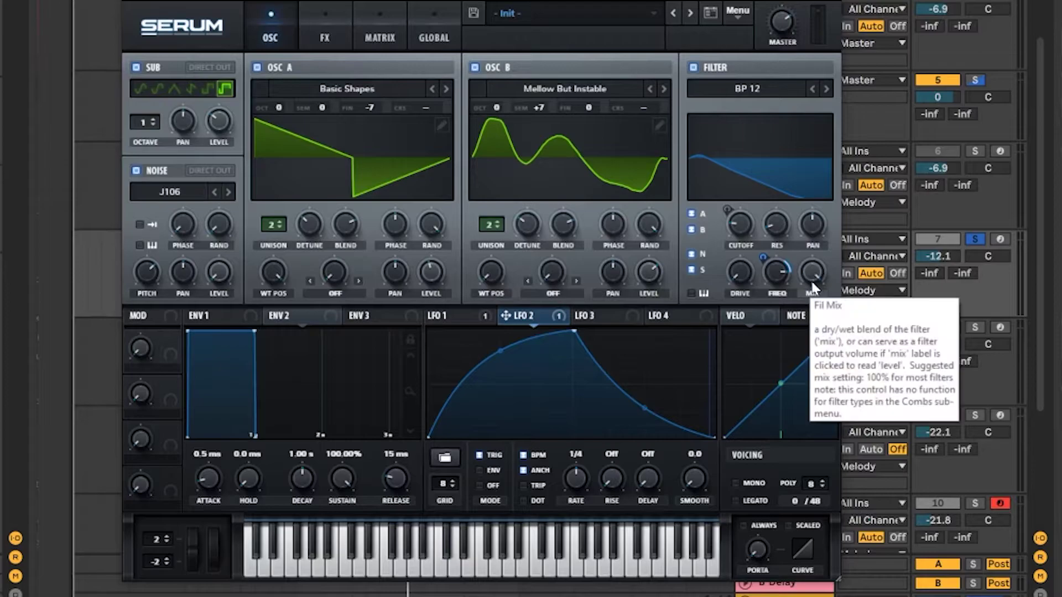
Step: Lower the filter mix to blend some unfiltered signal back in
left_click_drag(812, 270, 818, 314)
left_click_drag(816, 278, 816, 276)
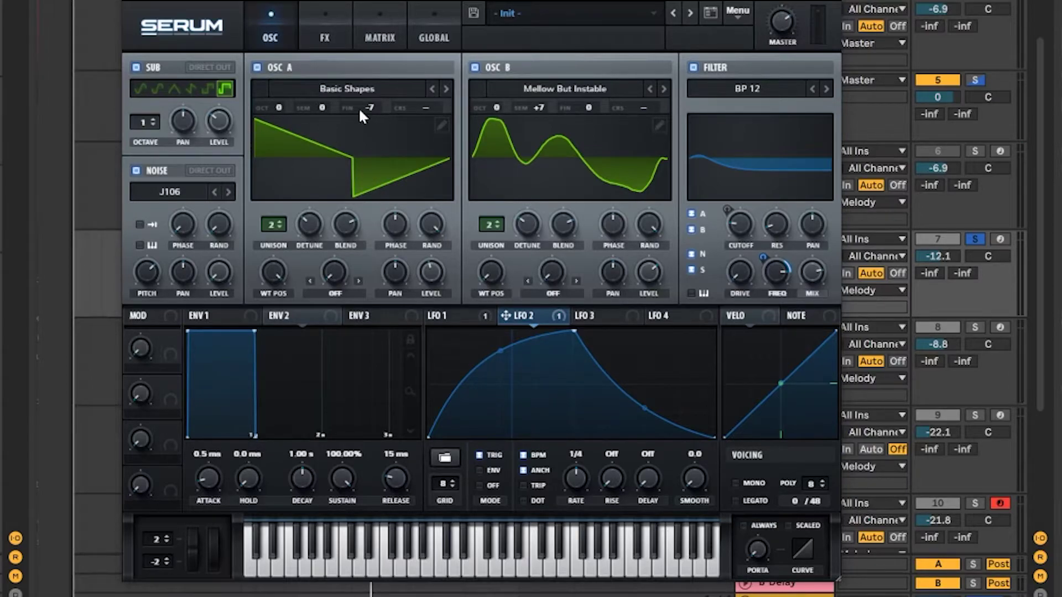
Step: Shape LFO 3 as a rising ramp, turn off its BPM sync and set its rate to 0.8 Hz
left_click(602, 314)
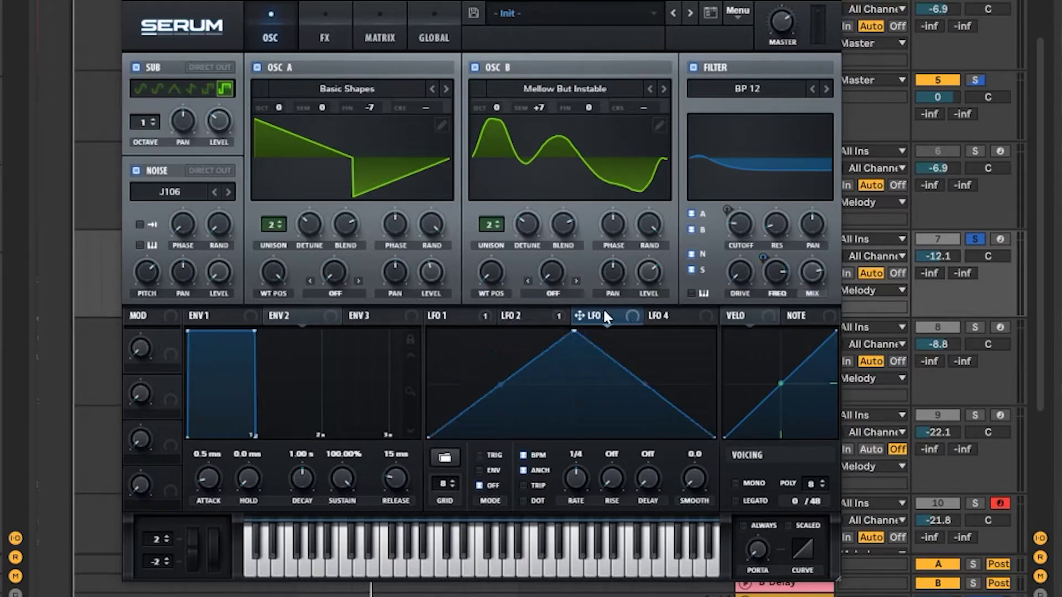
left_click_drag(485, 274, 503, 299)
left_click_drag(577, 332, 740, 225)
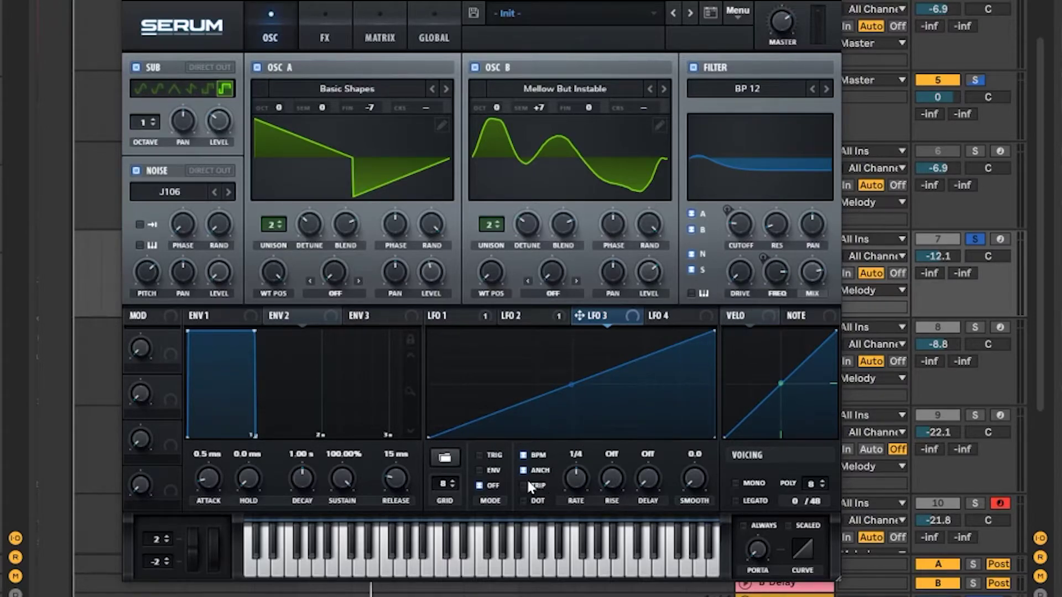
left_click(544, 454)
left_click_drag(577, 486, 575, 510)
Step: Assign LFO 3 to oscillator B's wavetable position, set its mode to ENV and audition the result
left_click_drag(579, 315, 490, 271)
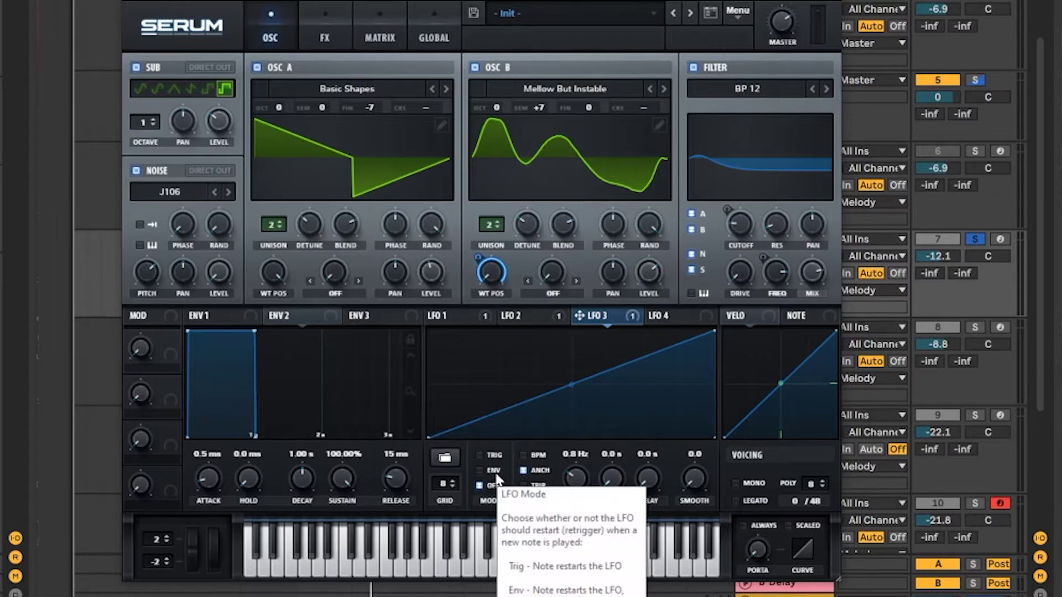
left_click(480, 470)
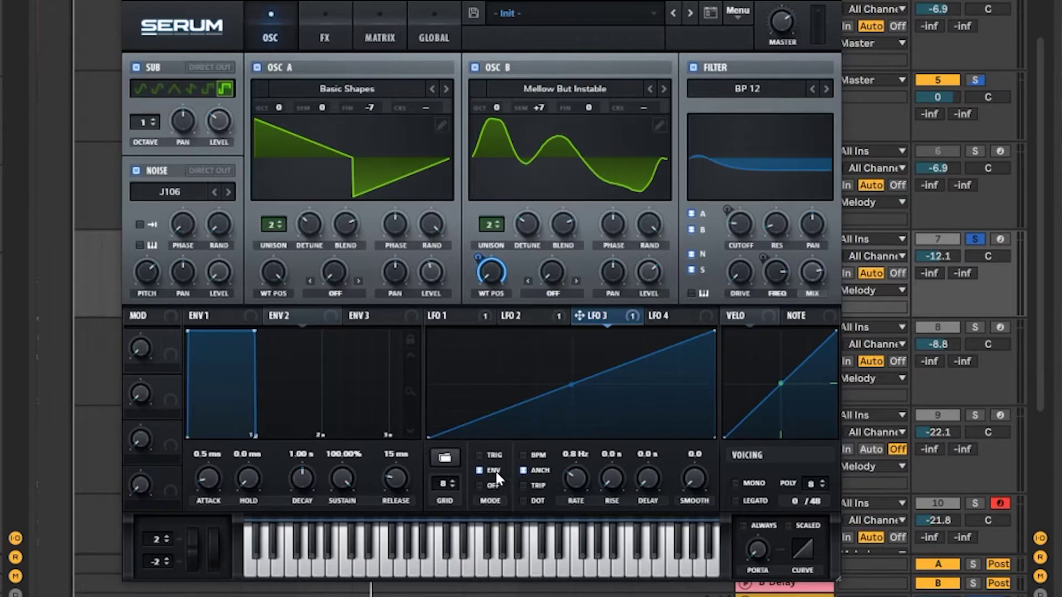
key("space")
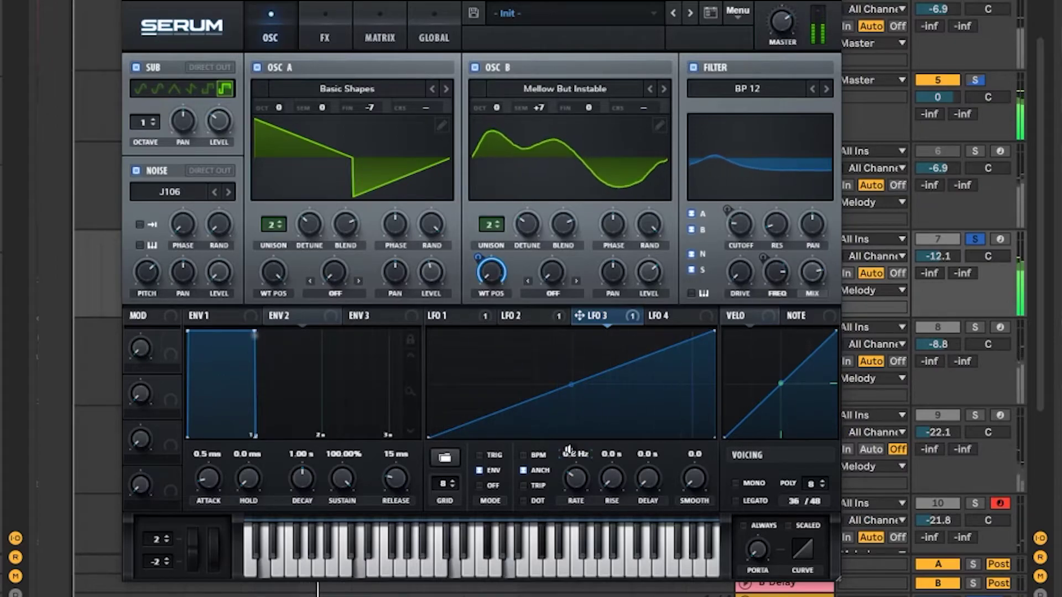
key("space")
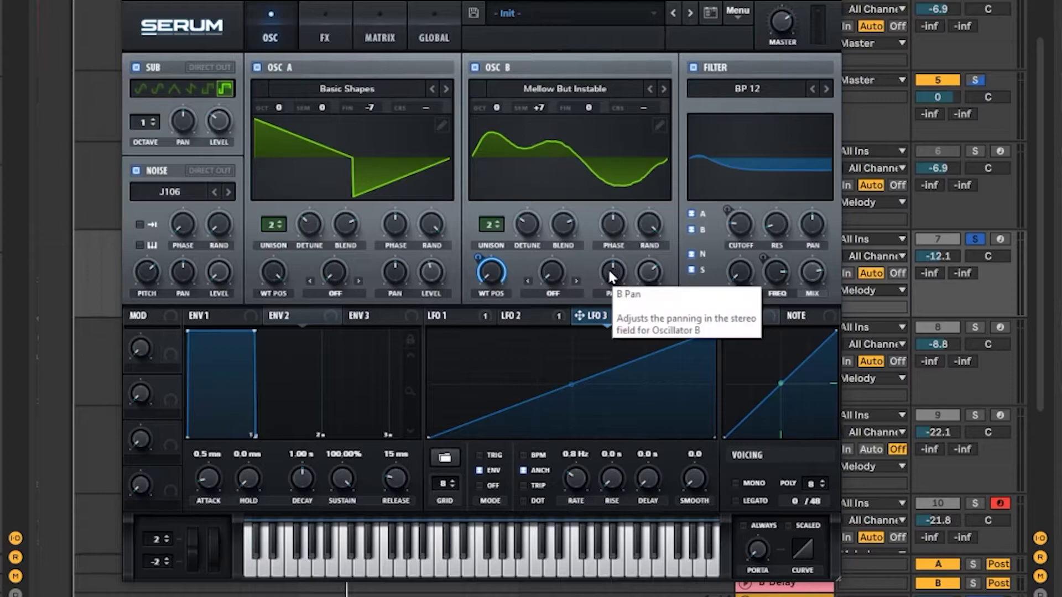
Step: Assign LFO 1 to the noise oscillator's level
left_click(445, 316)
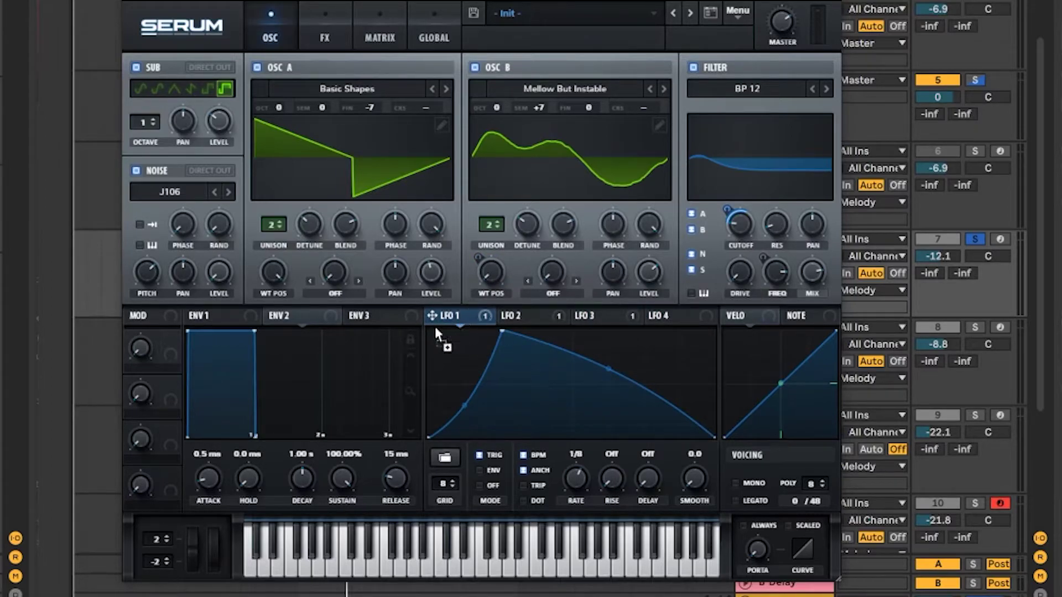
left_click_drag(445, 333, 211, 274)
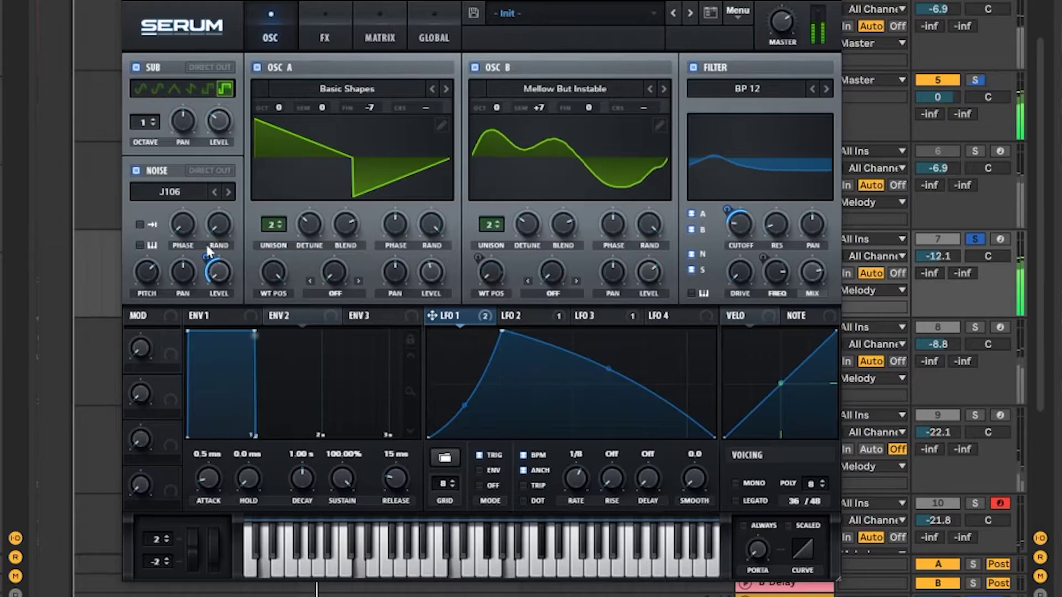
Step: Switch the noise oscillator off and on repeatedly during playback to compare the sound with and without it
left_click(137, 171)
left_click(138, 172)
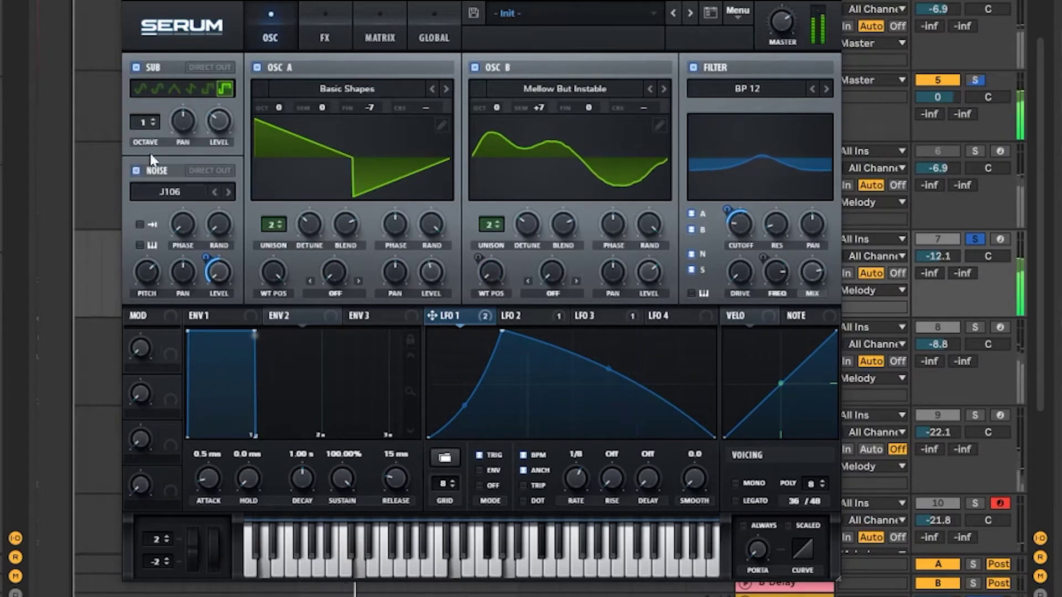
left_click(136, 169)
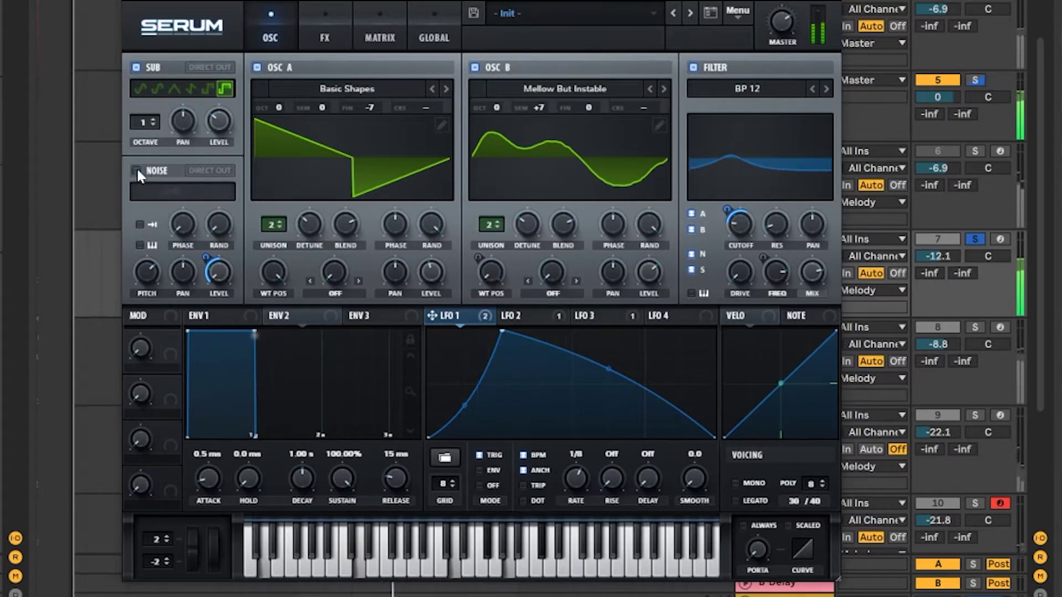
left_click(136, 170)
left_click(137, 170)
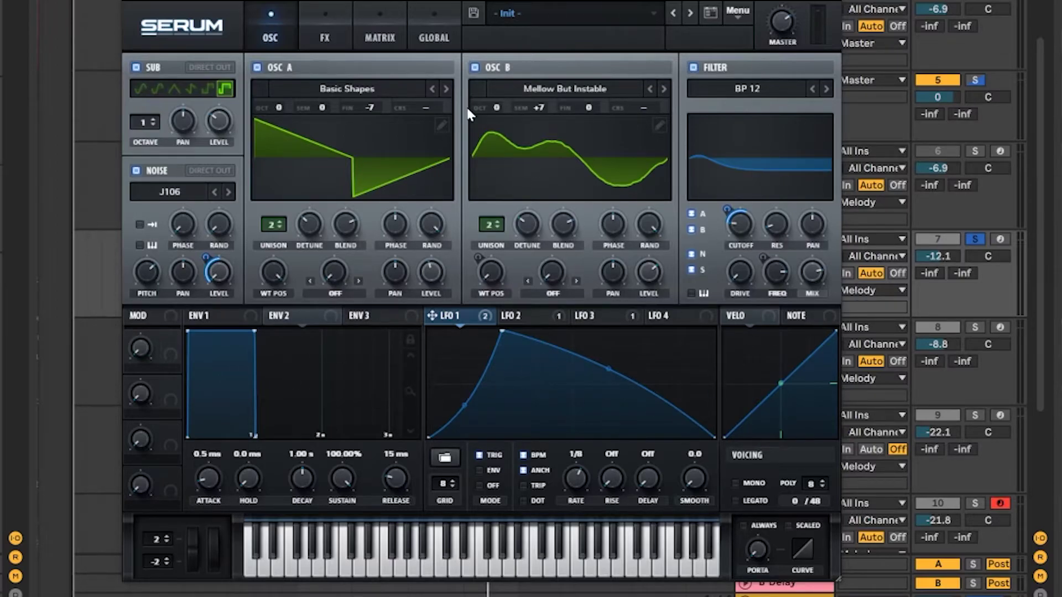
Step: Add an MG Low 12 filter effect with its cutoff at 8 Hz, and modulate that cutoff with LFO 1 by 71
left_click(318, 39)
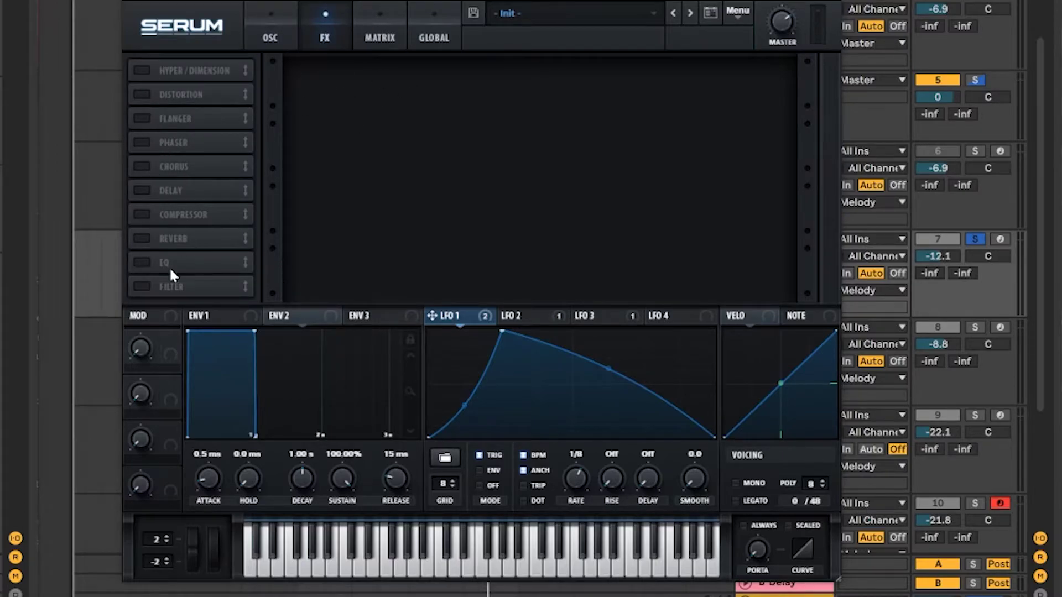
left_click(138, 286)
left_click(453, 86)
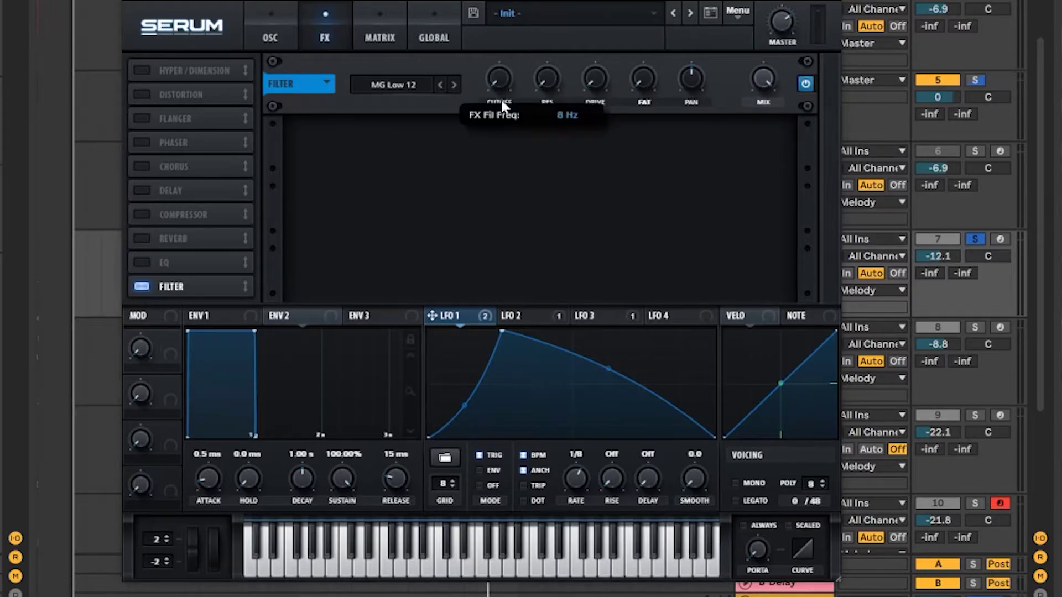
mouse_move(490, 93)
left_mouse_down()
mouse_move(496, 81)
mouse_move(505, 104)
left_mouse_up()
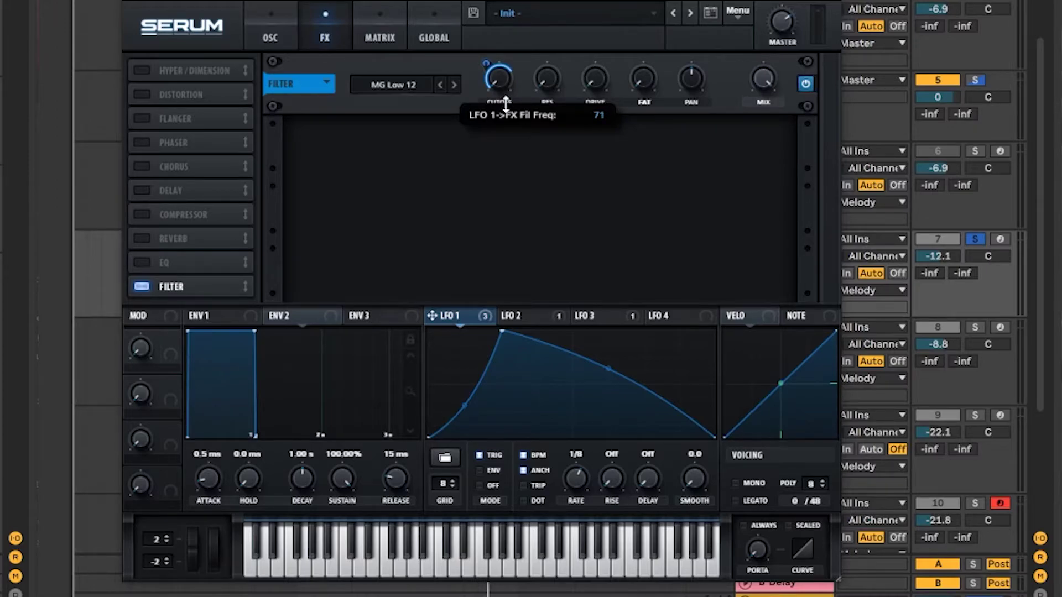
Step: Add a compressor effect after the filter, enable multiband, and adjust its band levels and gain
left_click(142, 215)
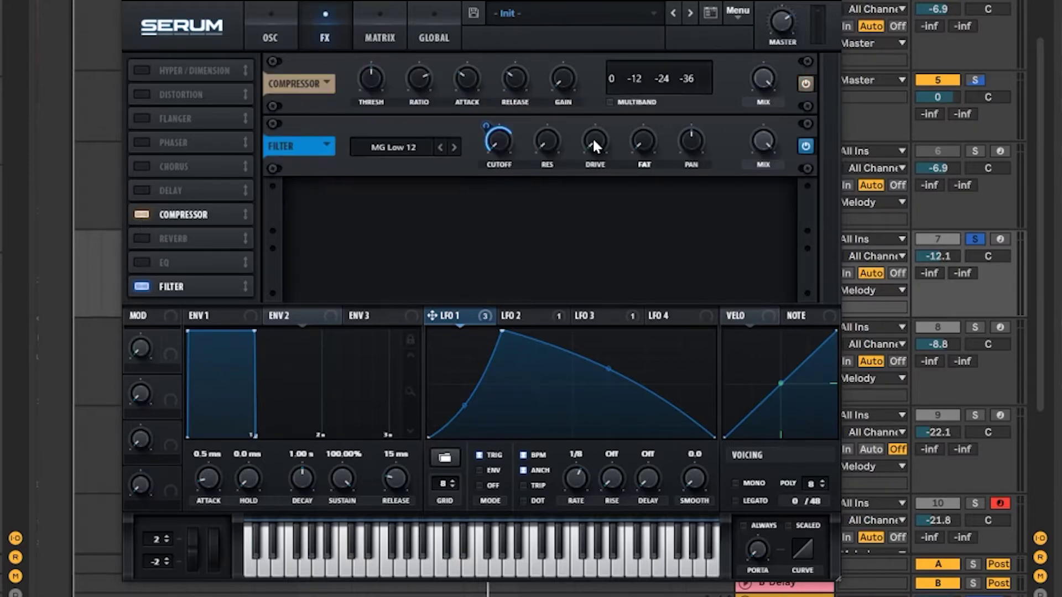
left_click_drag(187, 215, 226, 293)
left_click(611, 164)
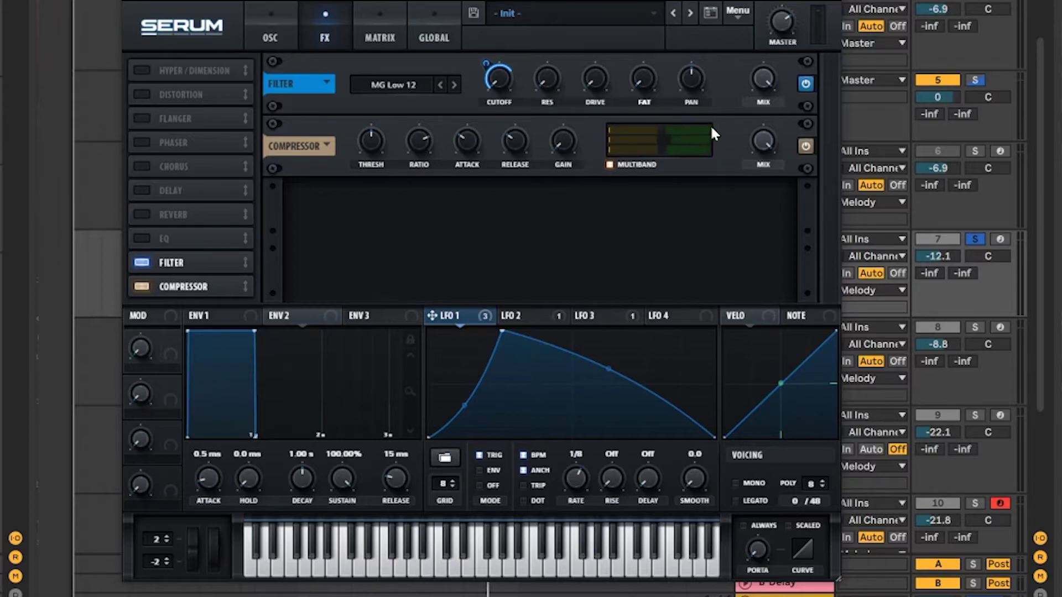
mouse_move(666, 129)
left_click_drag(661, 128, 669, 147)
mouse_move(665, 139)
scroll(375, 137, "down", 4)
left_click_drag(566, 146, 573, 98)
Step: Add an EQ effect after the compressor, switch its low band to a low cut and reduce that band's Q and frequency
left_click(165, 239)
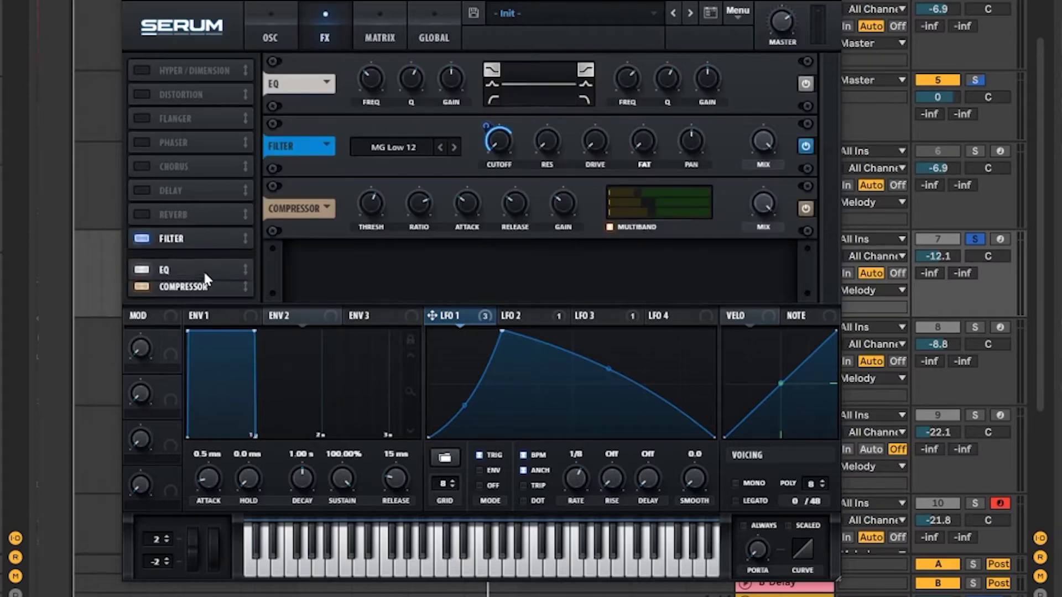
left_click_drag(206, 294, 207, 291)
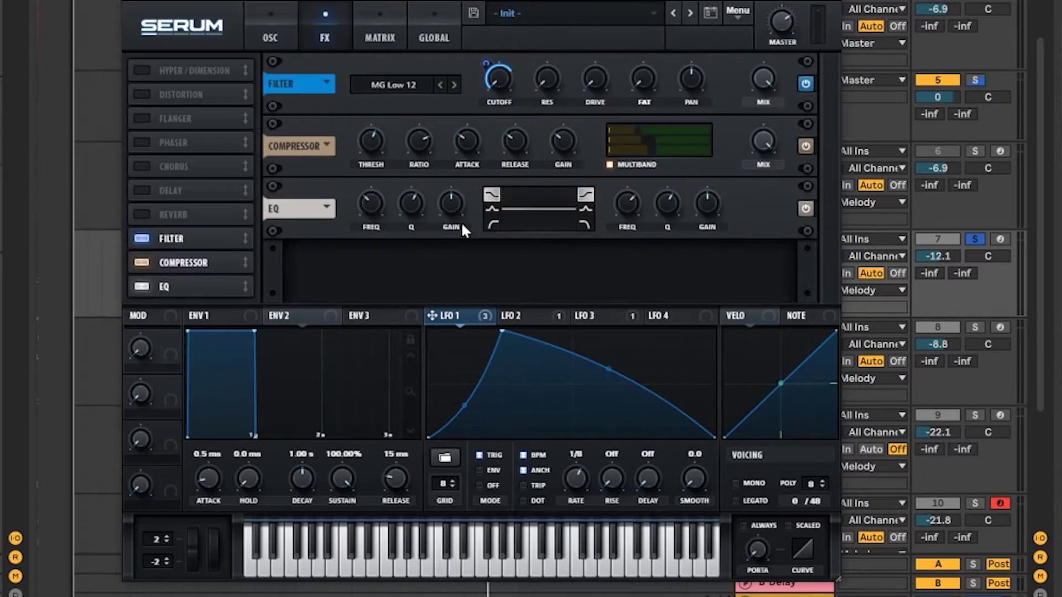
left_click(491, 224)
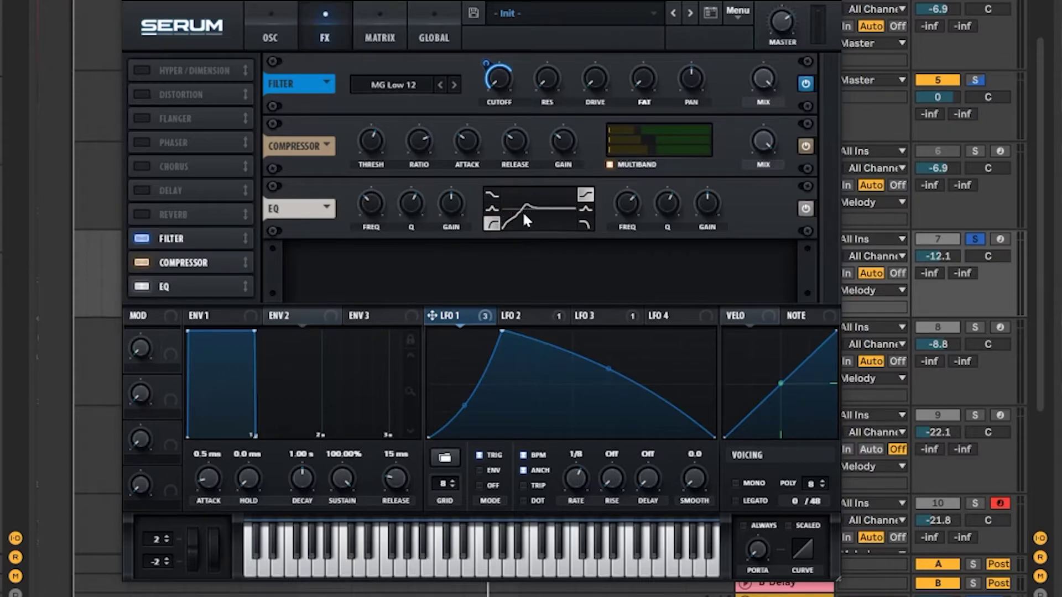
left_click_drag(410, 203, 407, 243)
left_click_drag(372, 206, 366, 216)
Step: Add a hall reverb effect at the end of the chain and adjust its spin depth and mix
left_click(173, 215)
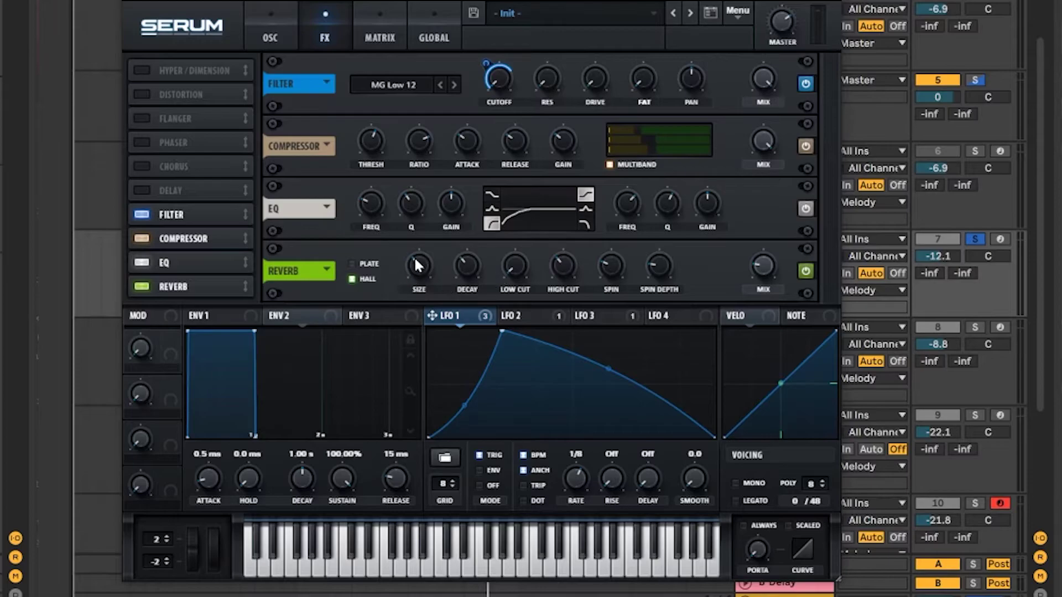
mouse_move(473, 265)
mouse_move(566, 278)
left_click_drag(663, 267, 678, 238)
mouse_move(766, 266)
left_click_drag(766, 265, 768, 258)
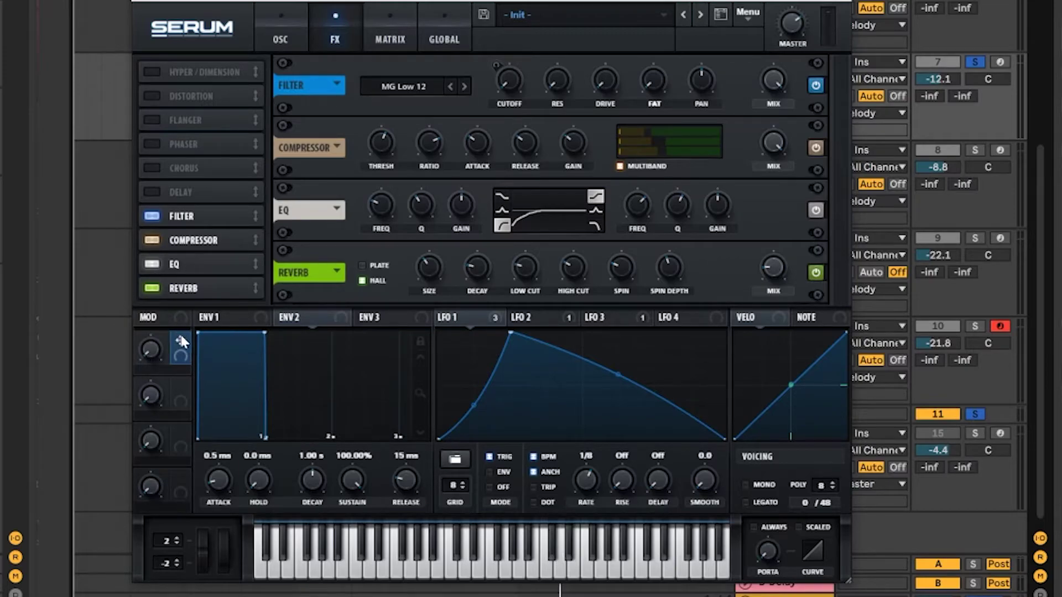
Step: Assign Macro 1 to the effect filter's cutoff by 39 and to the levels of oscillators A and B, and close the synth window
left_click_drag(561, 179, 503, 130)
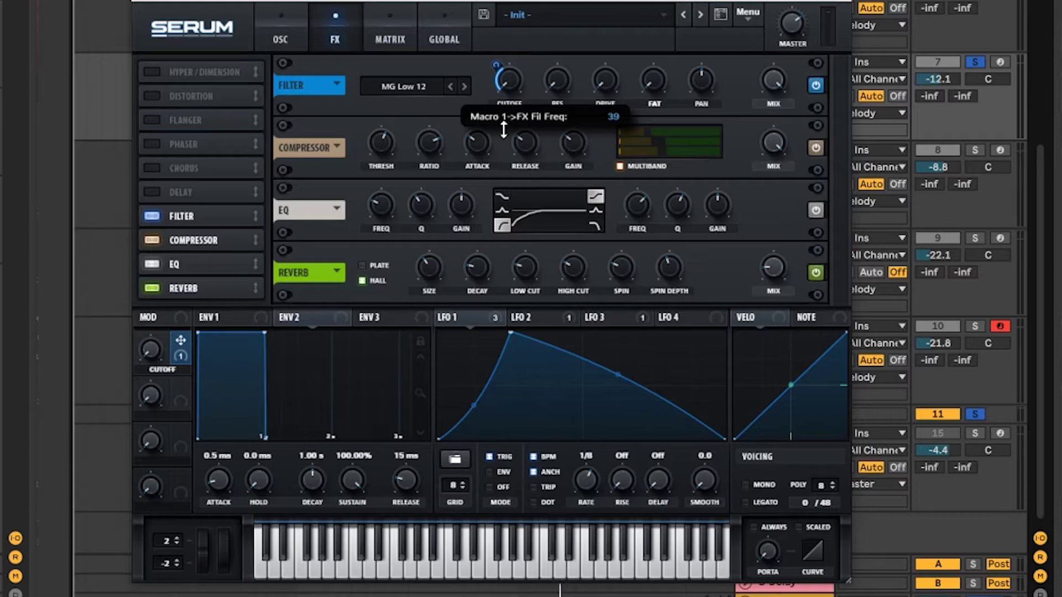
left_click_drag(152, 352, 151, 442)
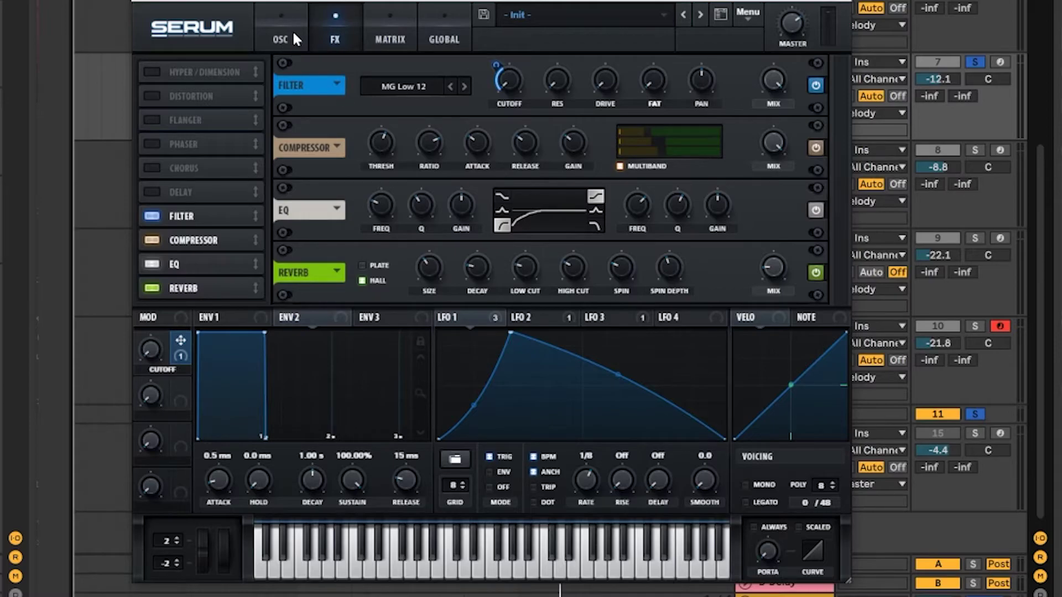
left_click(281, 40)
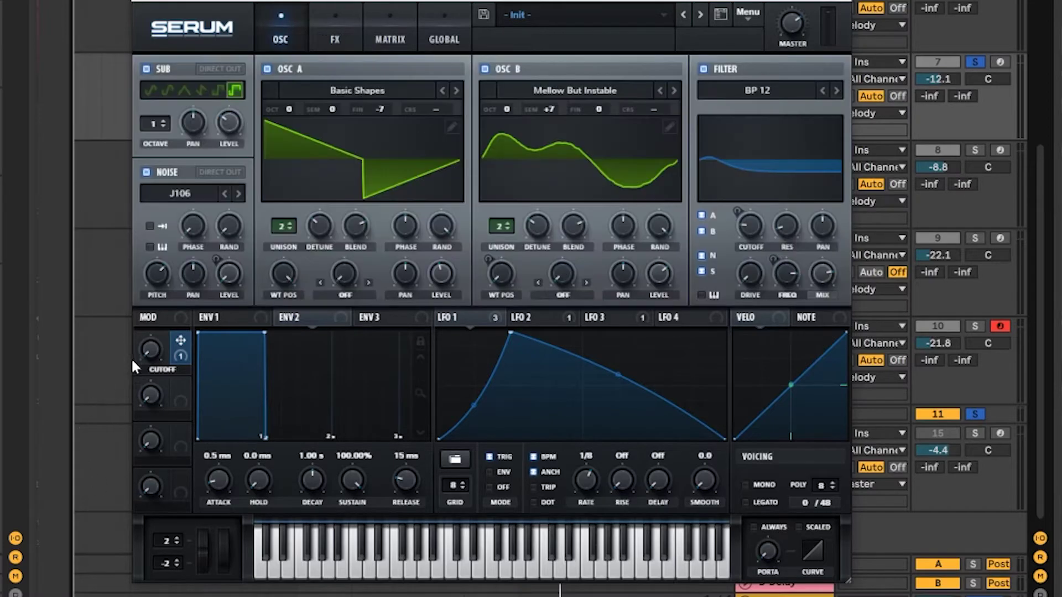
left_click_drag(180, 340, 444, 275)
left_click_drag(183, 340, 663, 274)
left_click_drag(430, 275, 432, 330)
left_click_drag(648, 274, 650, 275)
left_click_drag(155, 348, 182, 461)
left_click(841, 0)
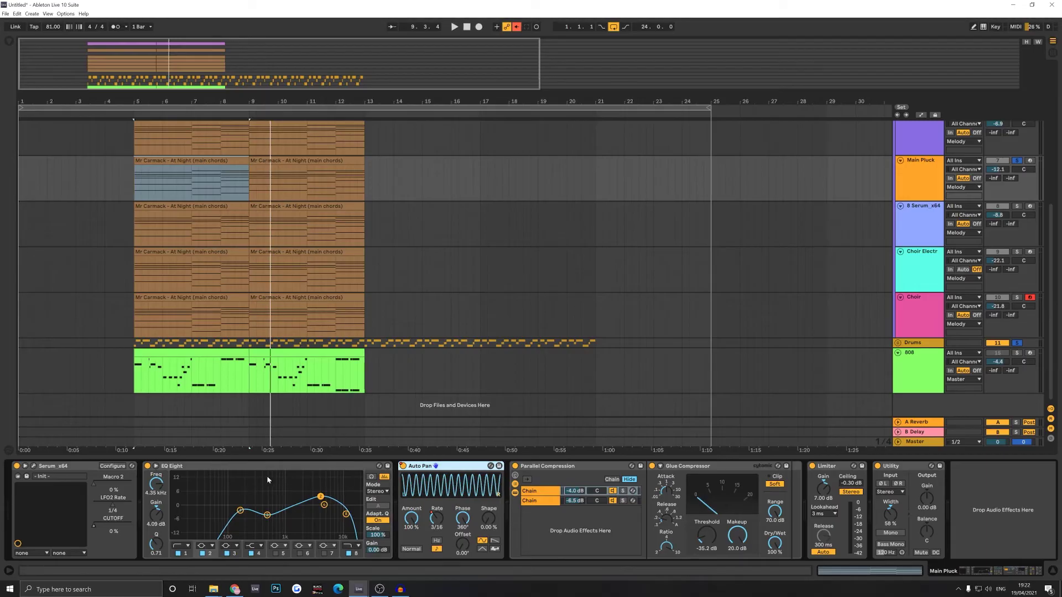
Step: Examine the Main Pluck track's effect chain and the frequency, gain and Q of EQ Eight bands 1, 3, 2 and 8
left_click(601, 470)
left_click(889, 468)
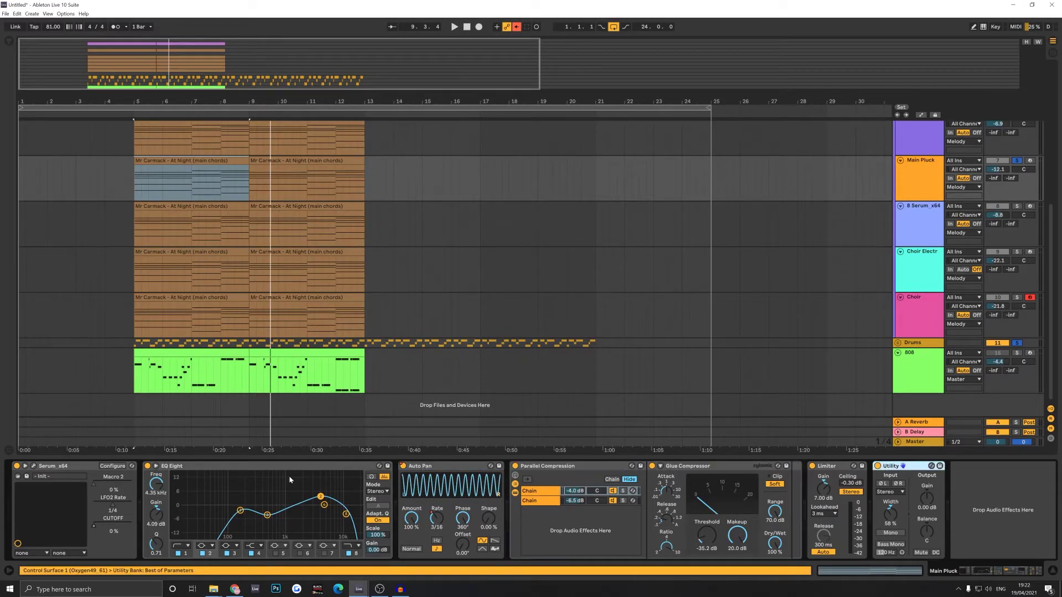
left_click(295, 467)
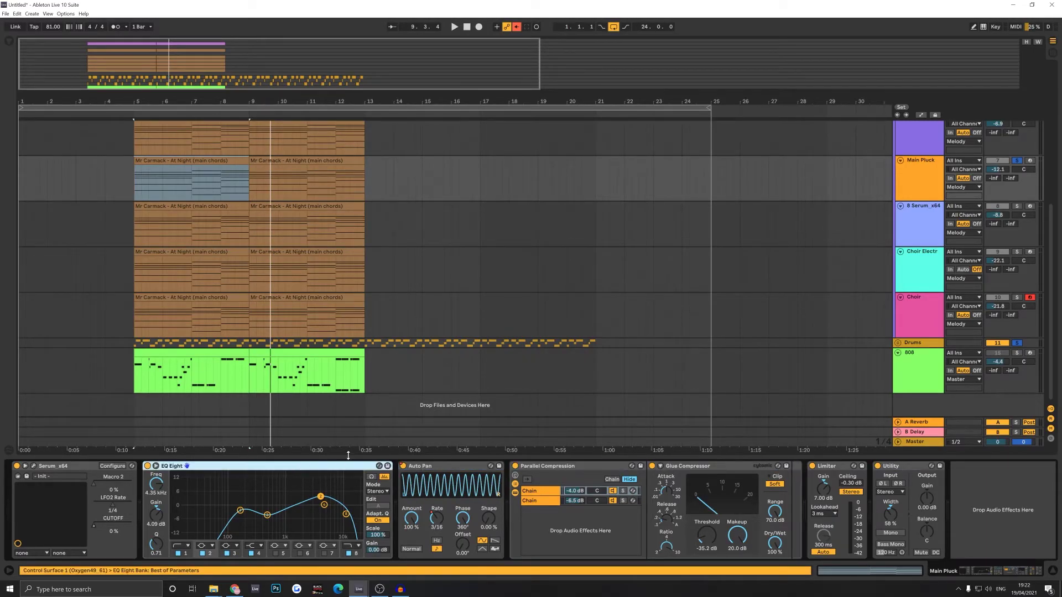
left_click(156, 466)
left_click(156, 466)
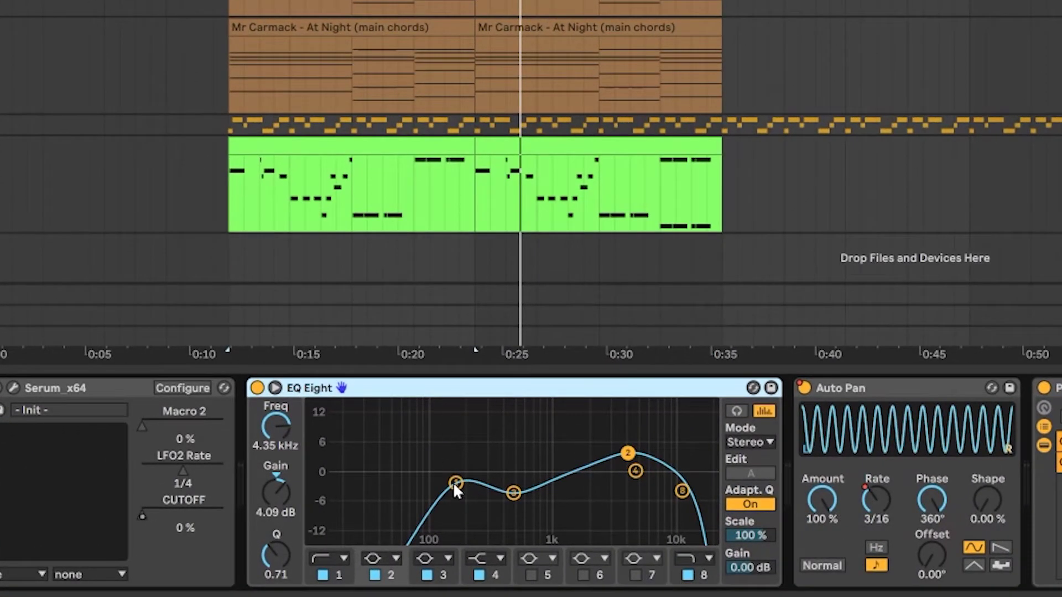
left_click(454, 486)
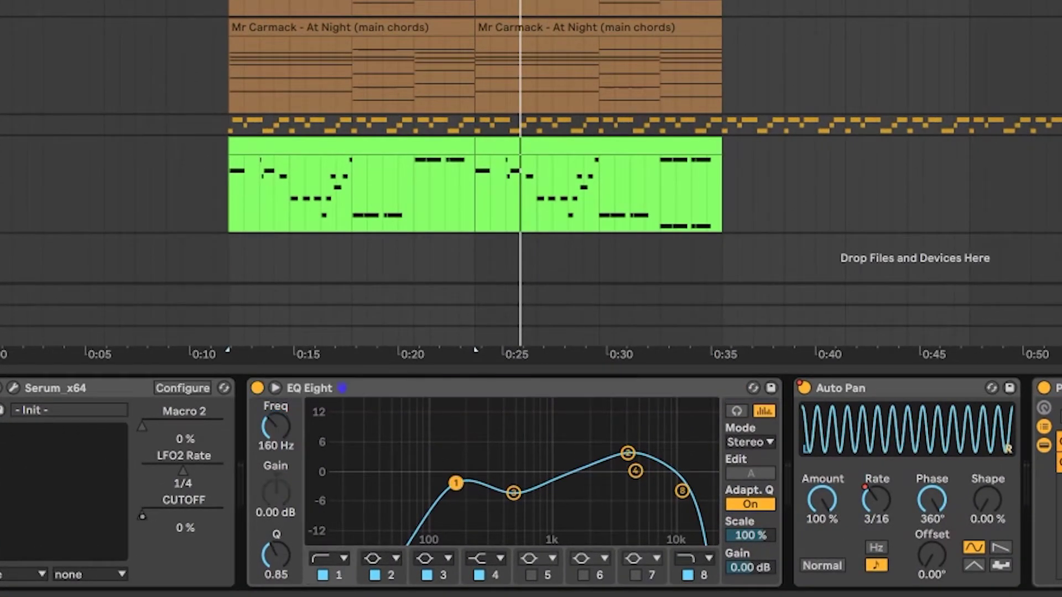
left_click(519, 496)
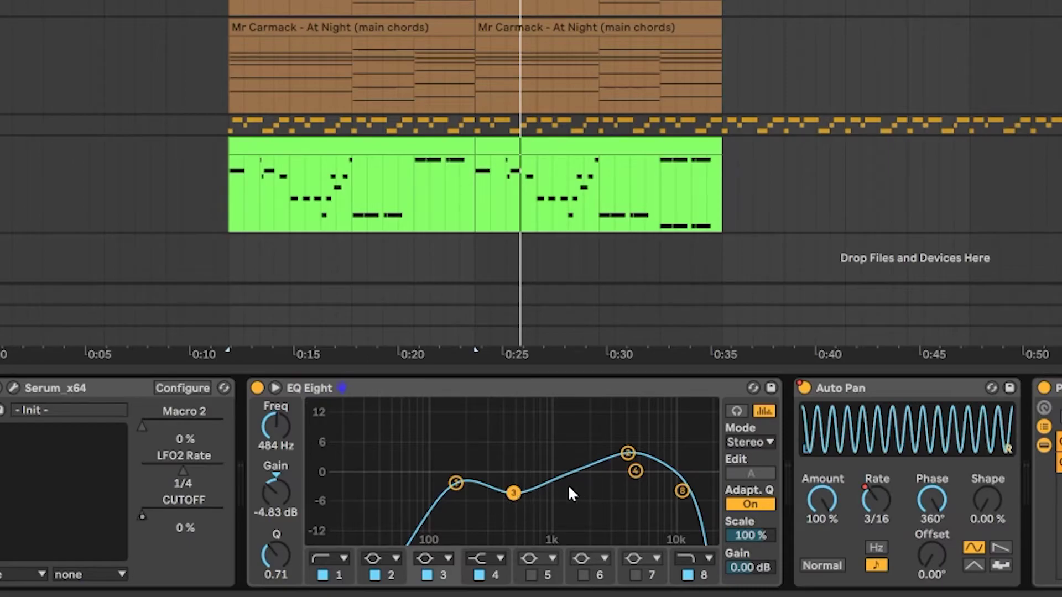
left_click(626, 454)
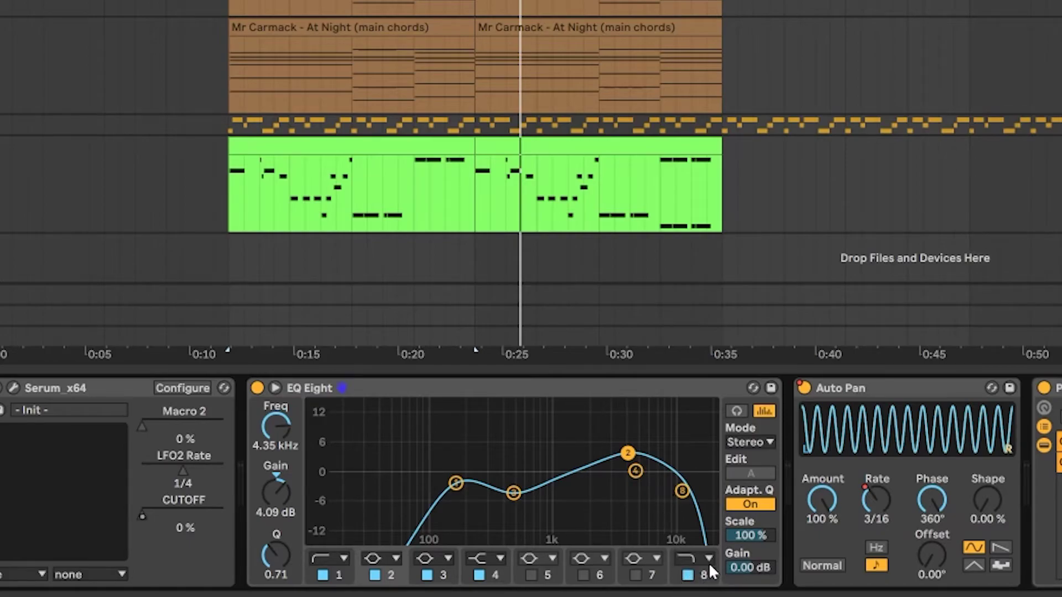
left_click(691, 550)
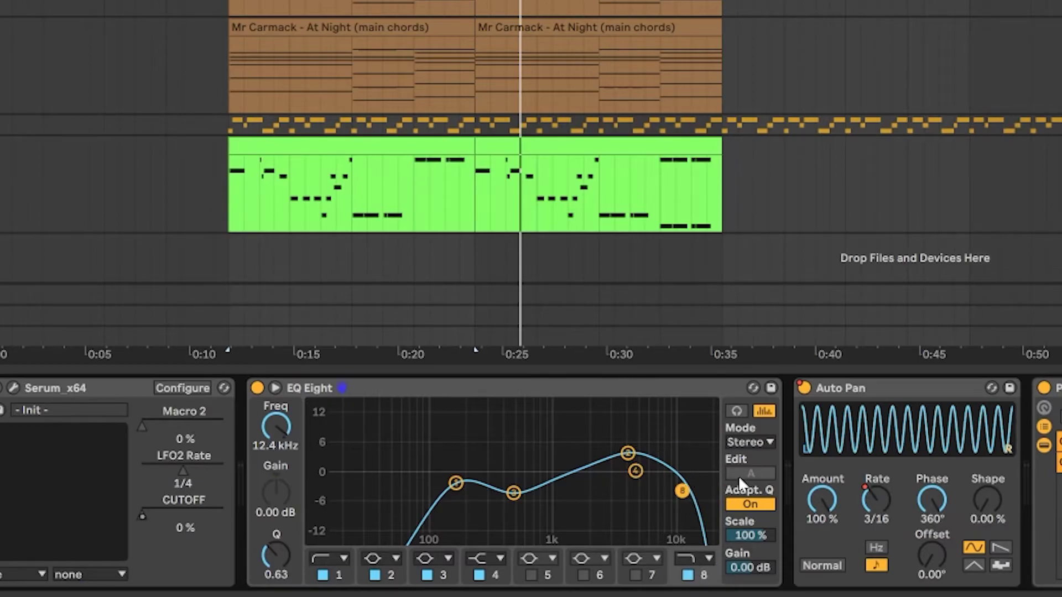
Step: Bypass and re-enable Auto Pan around playback to compare the pluck with and without the panning
left_click(873, 394)
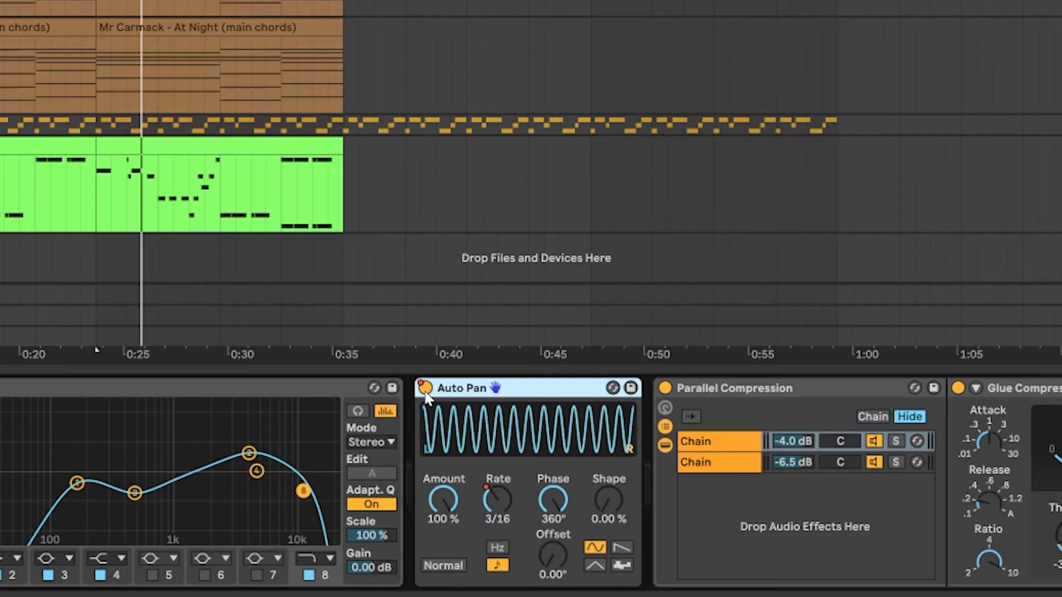
left_click(425, 387)
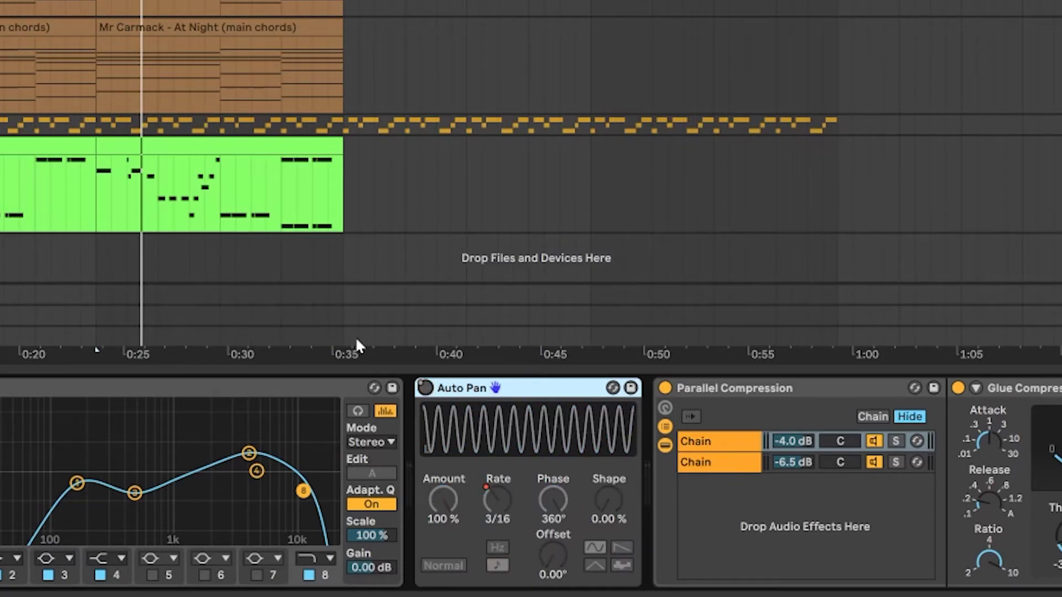
key("space")
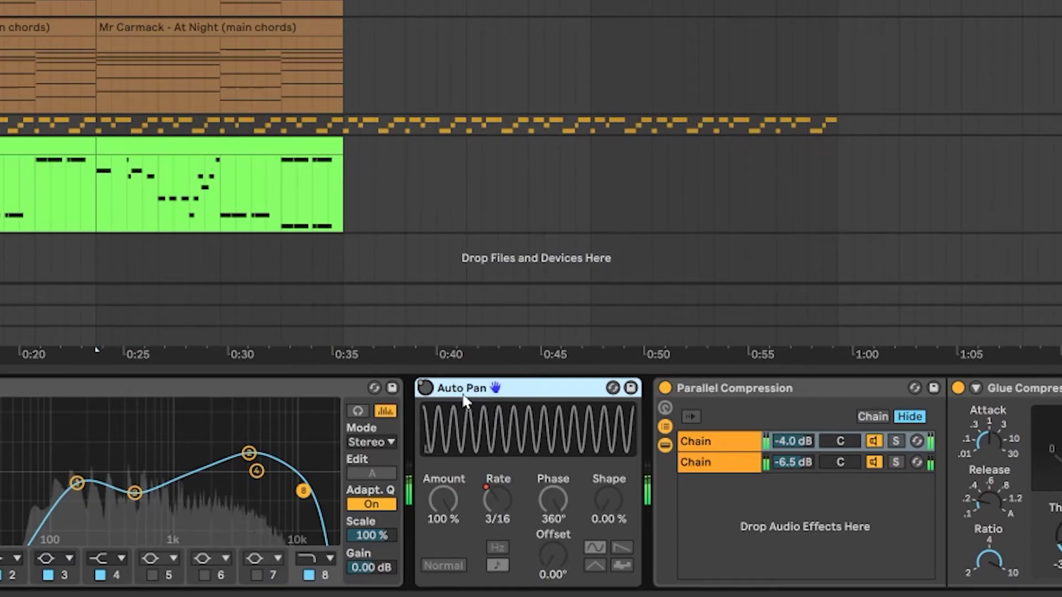
left_click(425, 390)
left_click(425, 387)
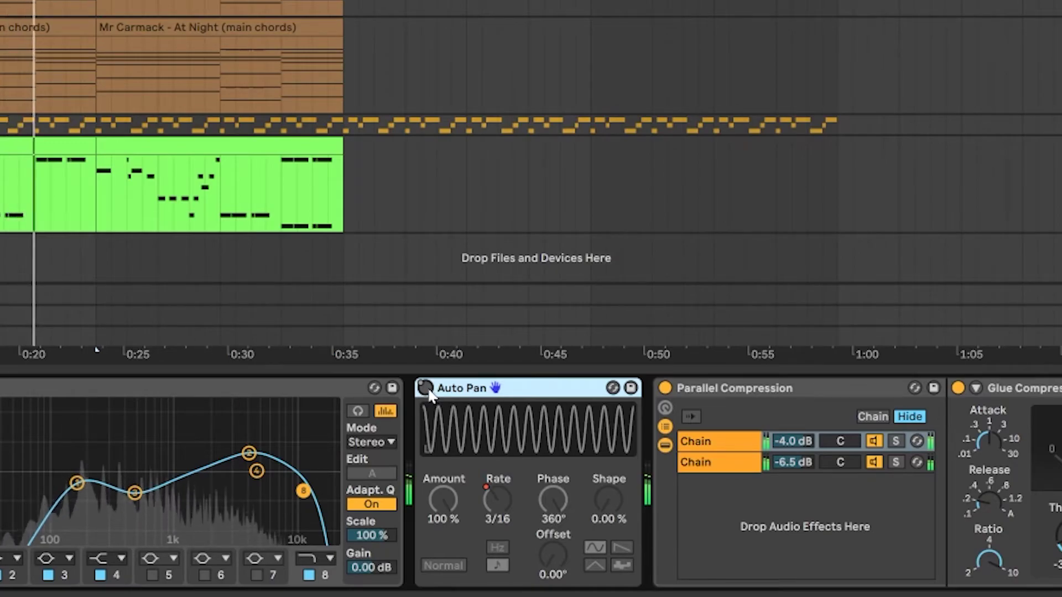
key("space")
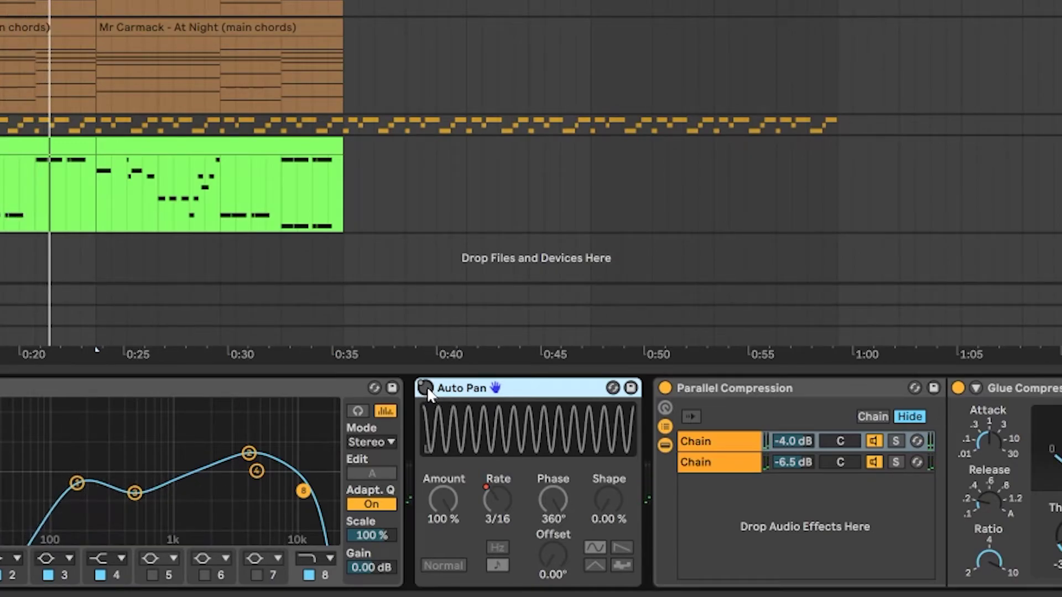
left_click(426, 387)
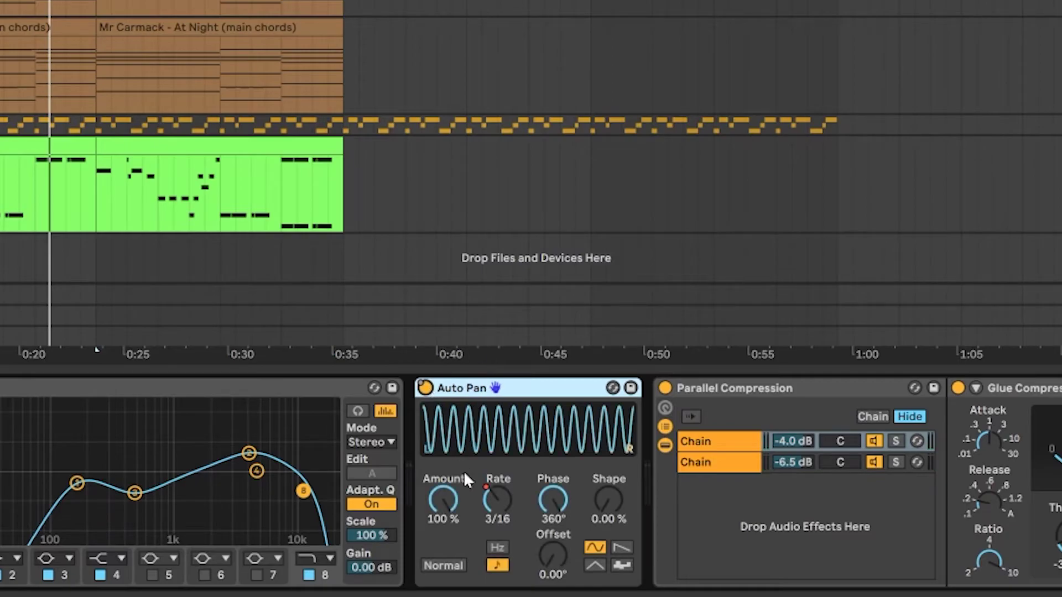
Step: Show the automation of Auto Pan's rate on the Main Pluck track, re-enable overridden automation and play it back
left_click(444, 509)
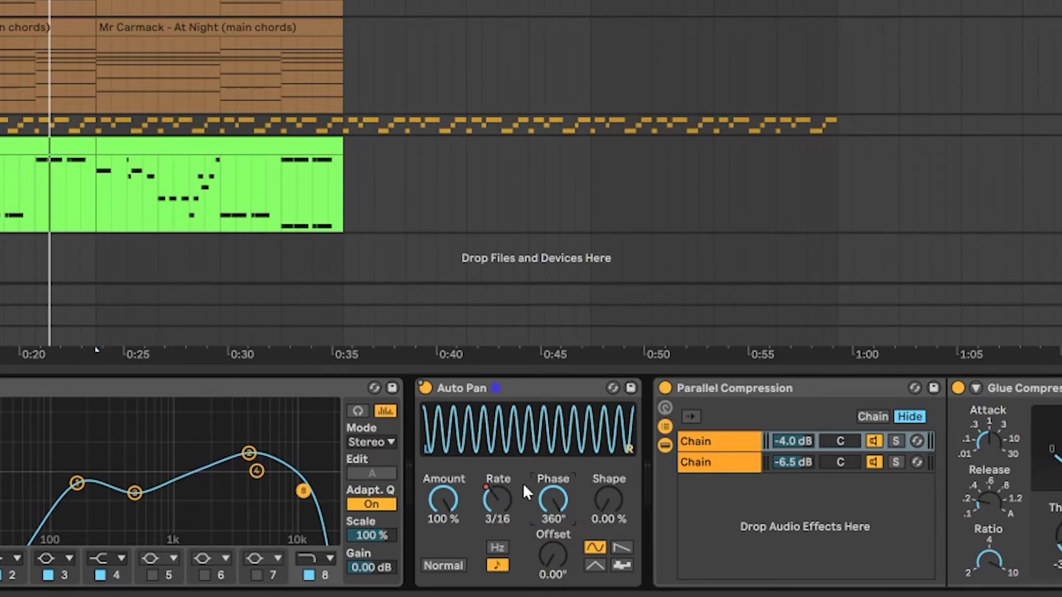
right_click(502, 503)
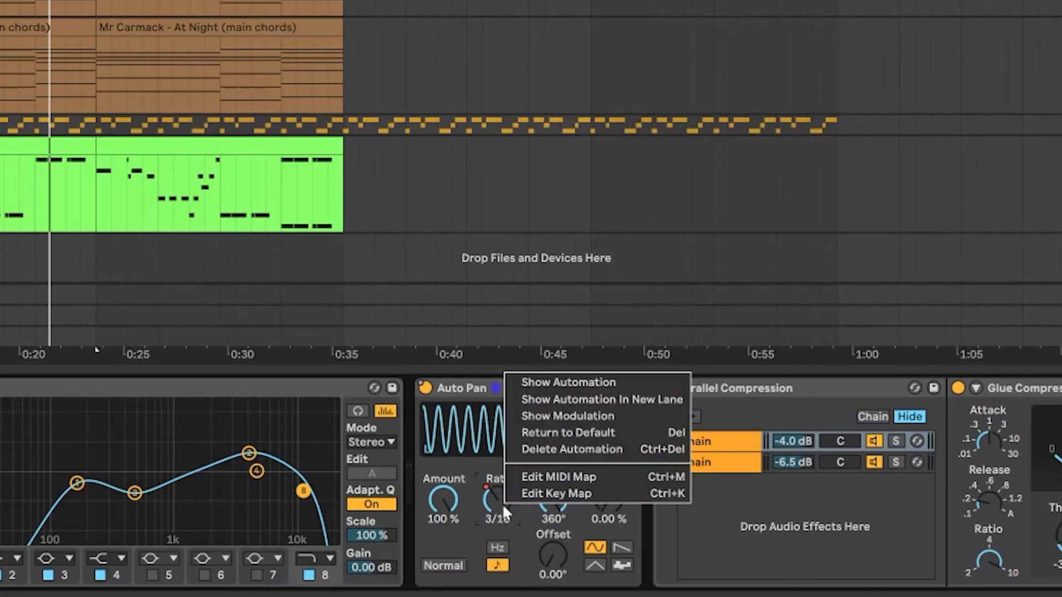
left_click(558, 389)
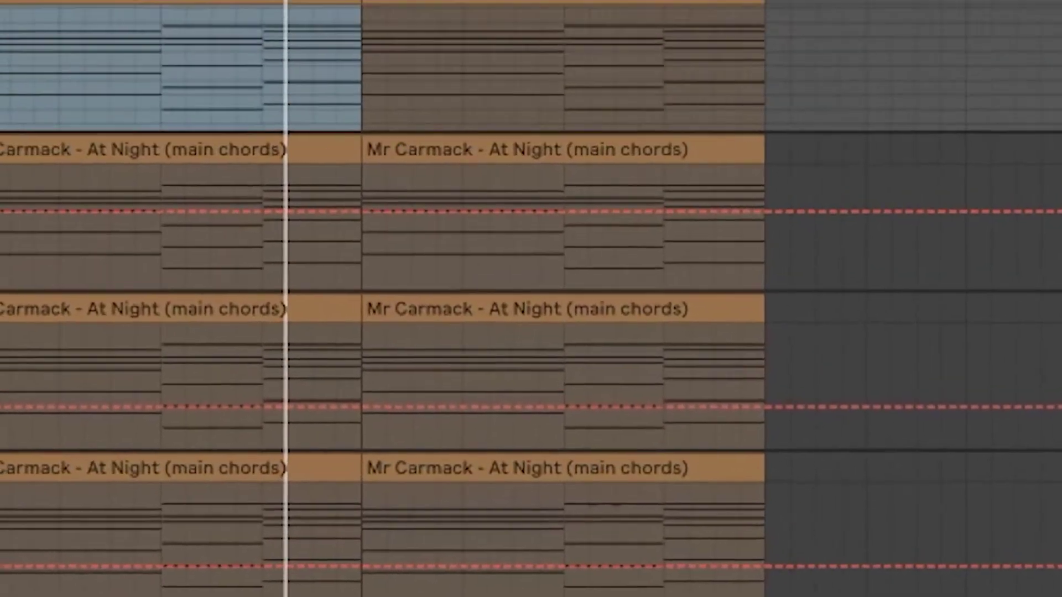
key("a")
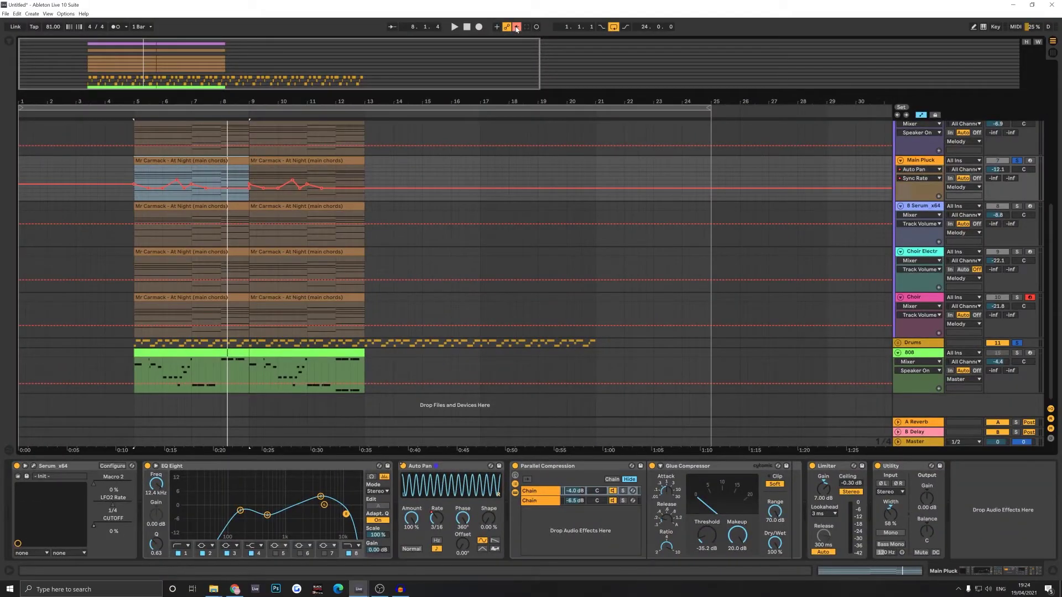
left_click(516, 27)
key("space")
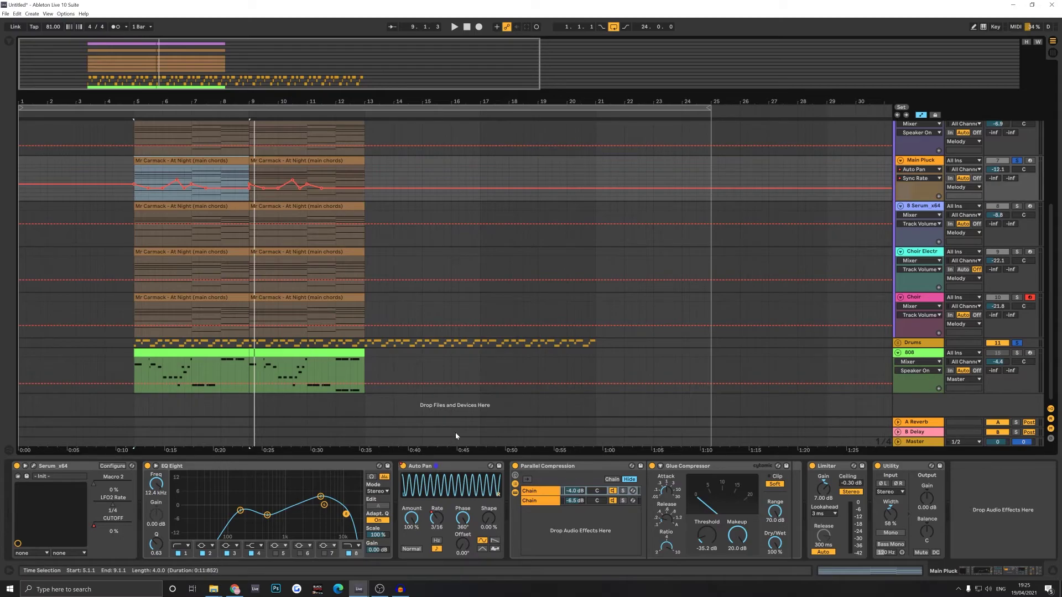
Step: Examine the Parallel Compression rack, its two chains and the Glue Compressor settings on the Main Pluck track
left_click(549, 465)
left_click(546, 501)
left_click(548, 491)
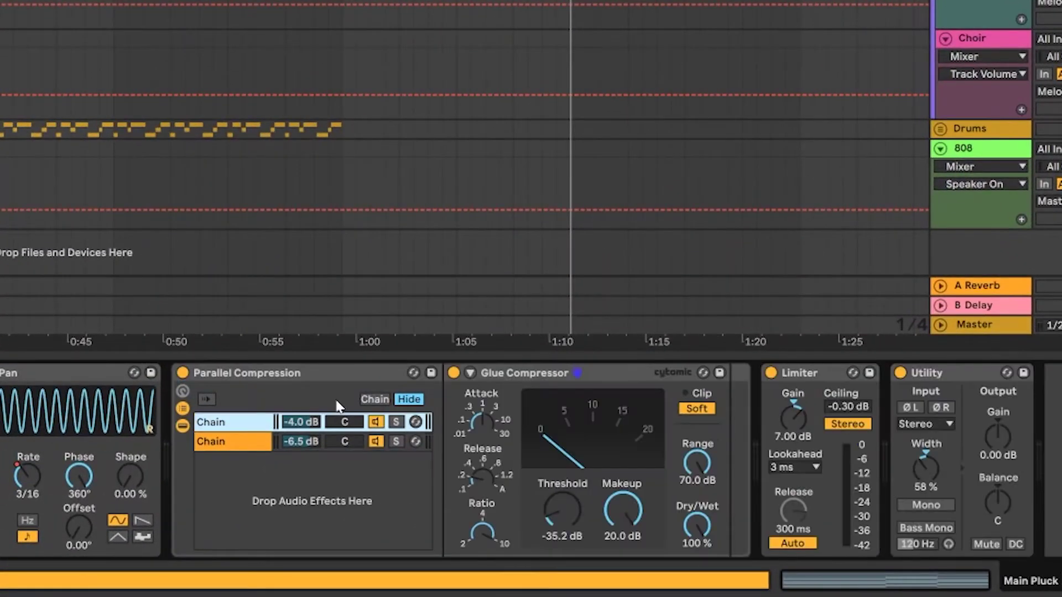
left_click(505, 371)
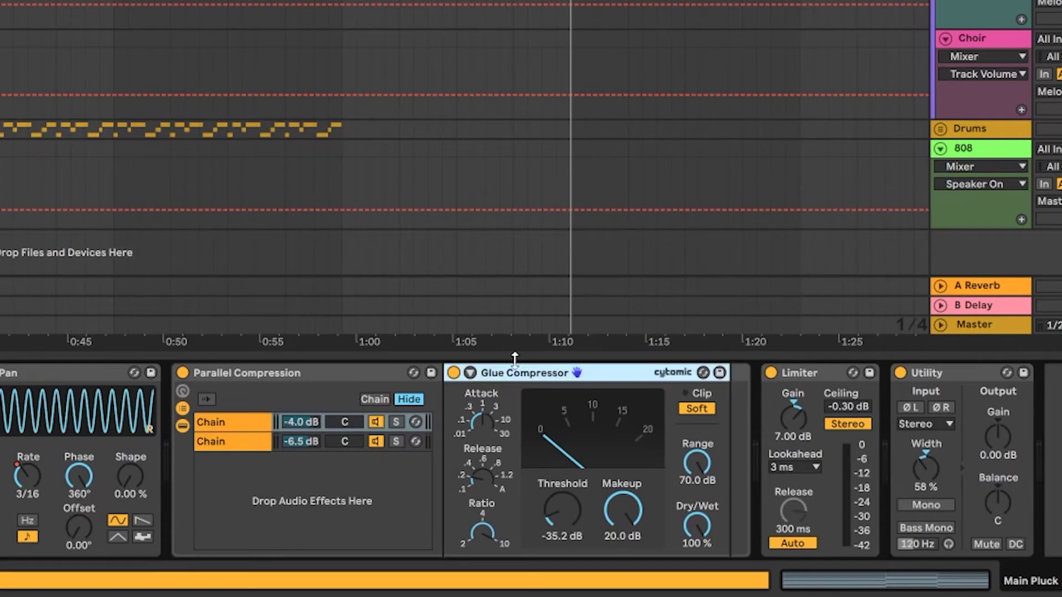
left_click(302, 369)
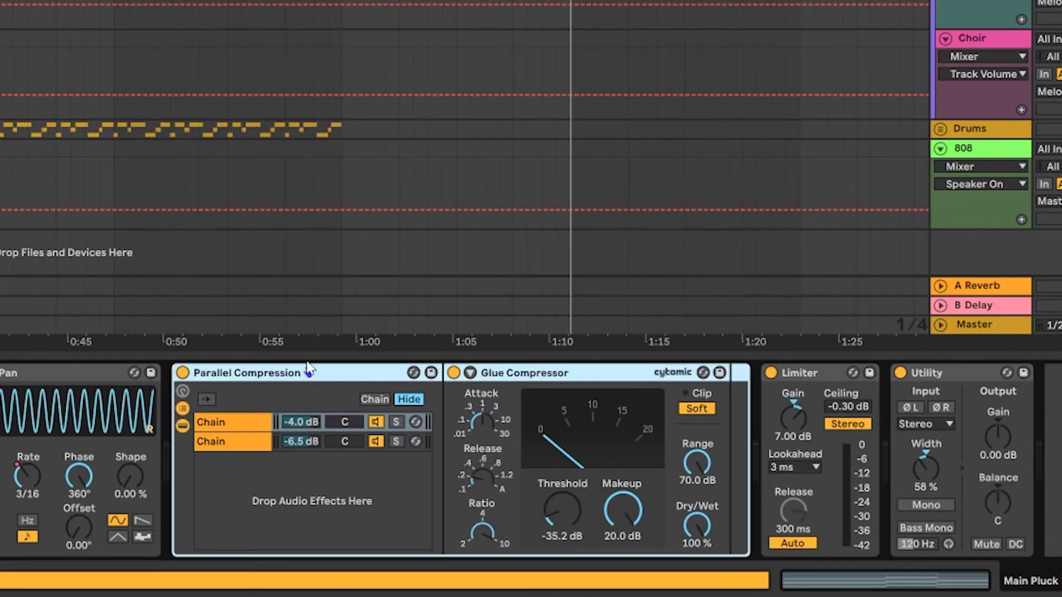
left_click(516, 387)
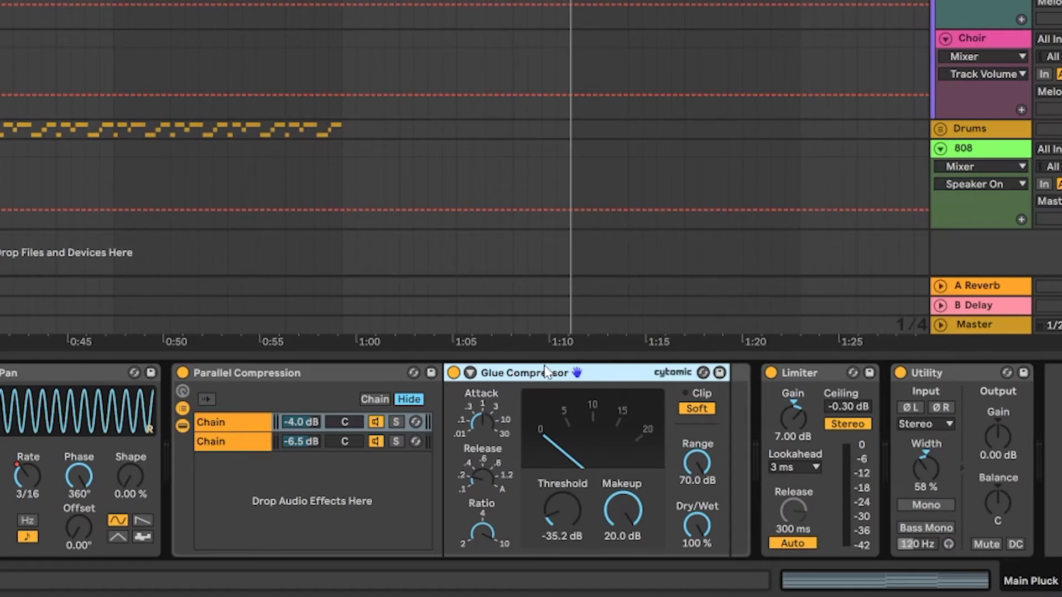
left_click(251, 436)
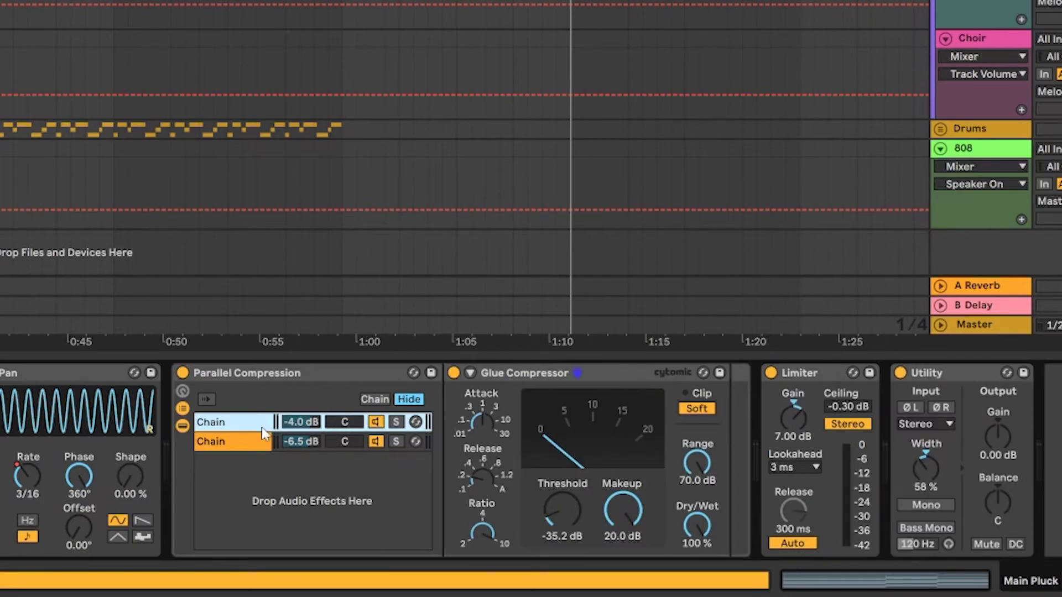
Step: Bypass and re-enable the Parallel Compression rack during playback to compare the pluck with and without it
left_click(182, 372)
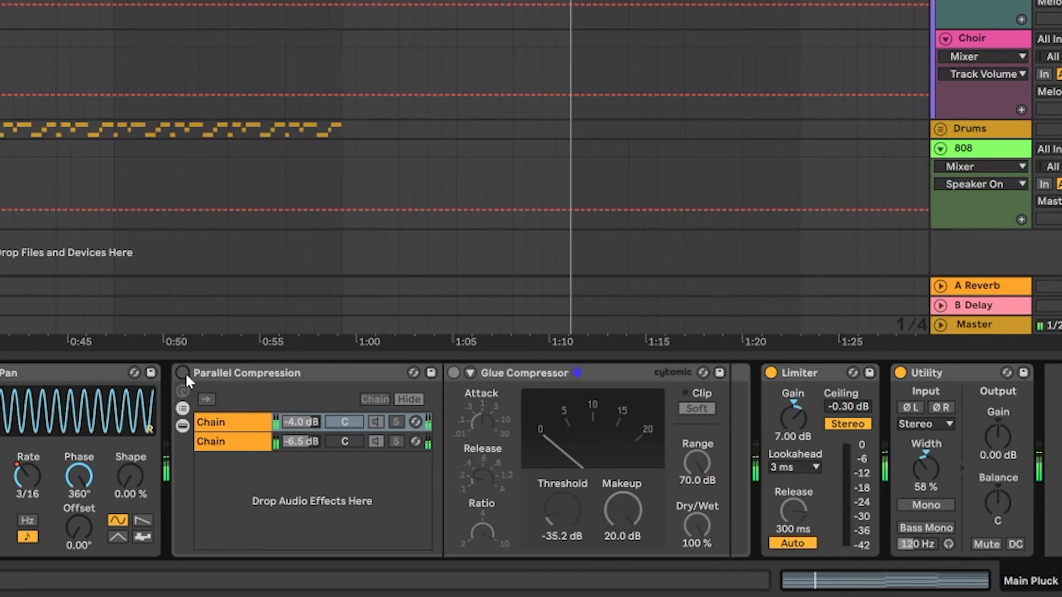
left_click(184, 374)
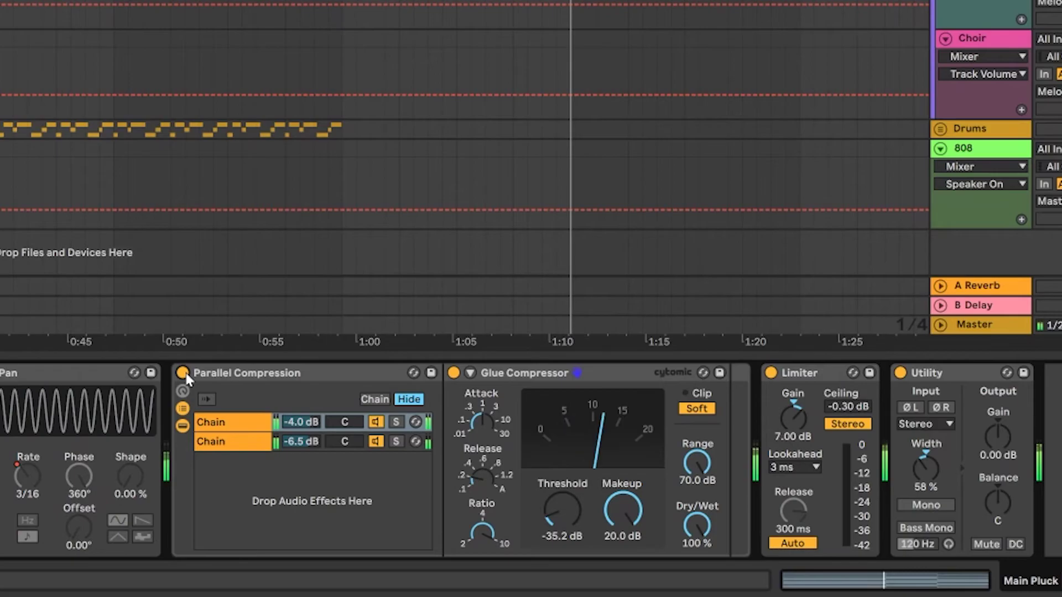
left_click(185, 374)
left_click(184, 373)
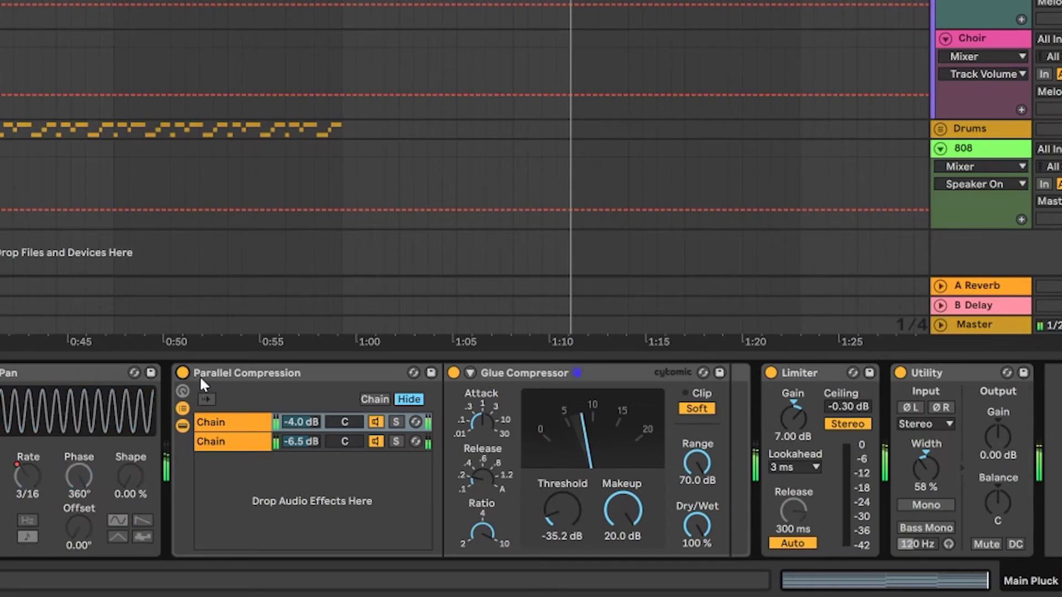
Step: Examine the Limiter's gain and the Utility's stereo width at the end of the Main Pluck effect chain
left_click(820, 372)
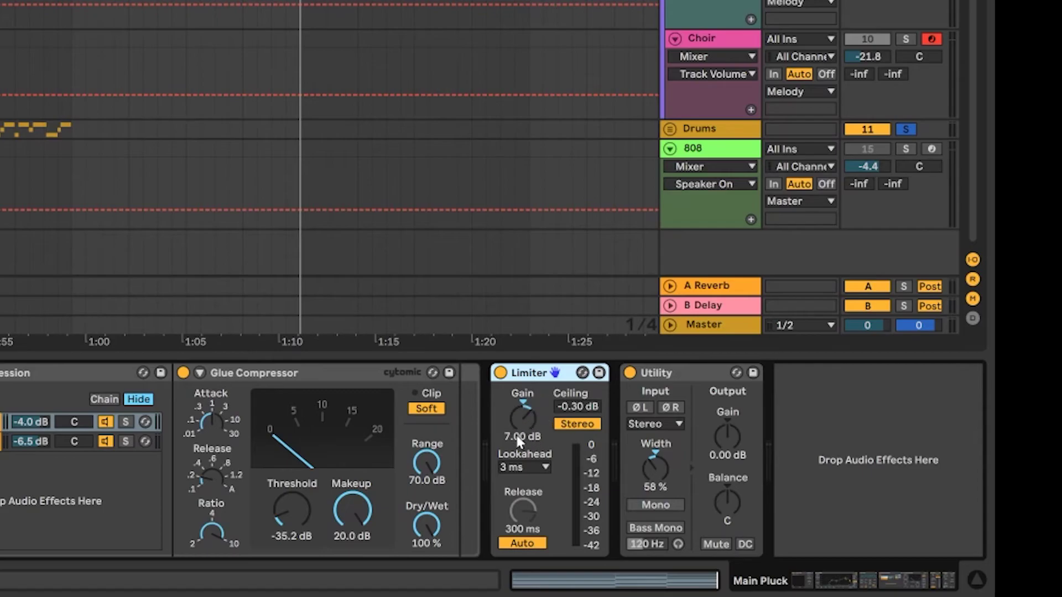
left_click(696, 375)
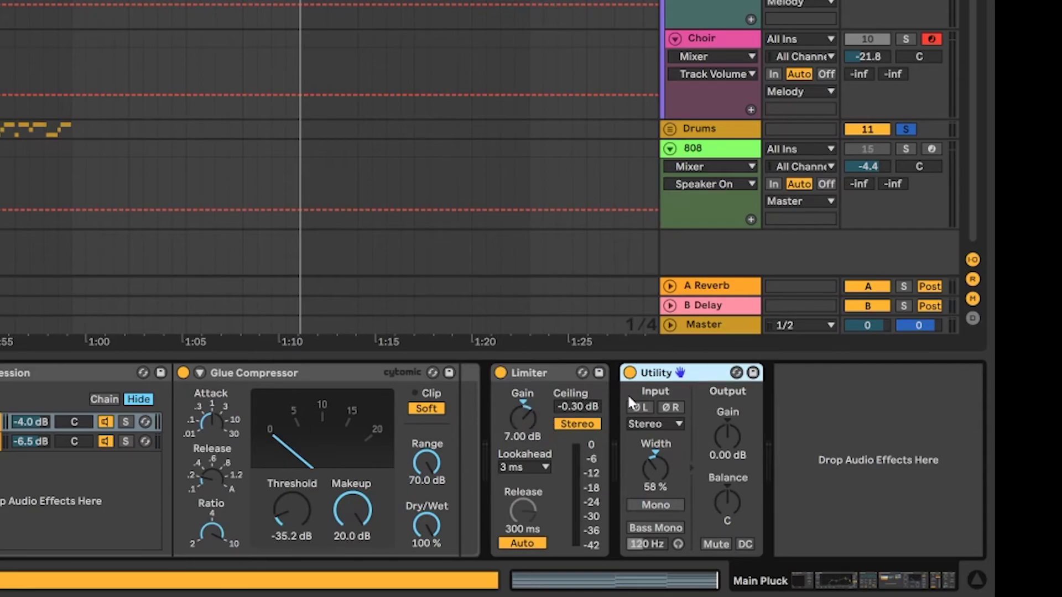
left_click(662, 469)
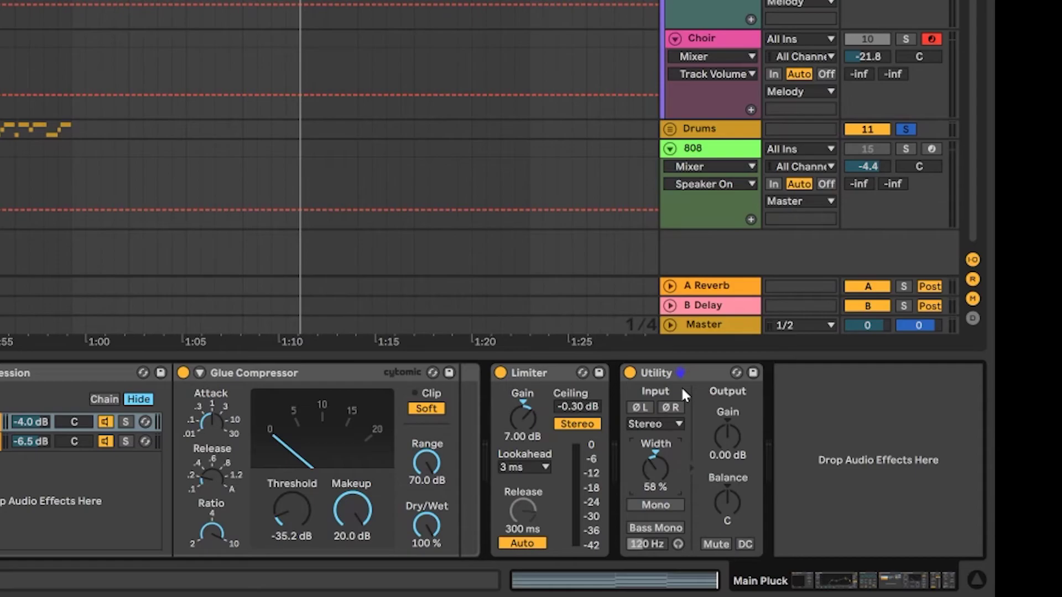
Step: Browse the Main Pluck track's automation for Serum and show Auto Pan's Device On automation
left_click(839, 20)
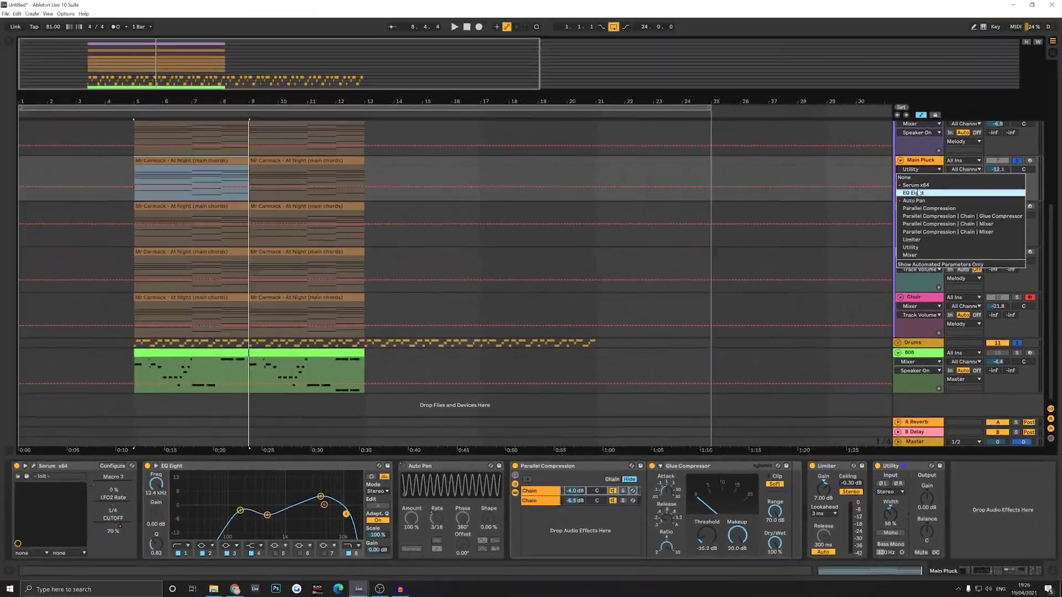
left_click(918, 185)
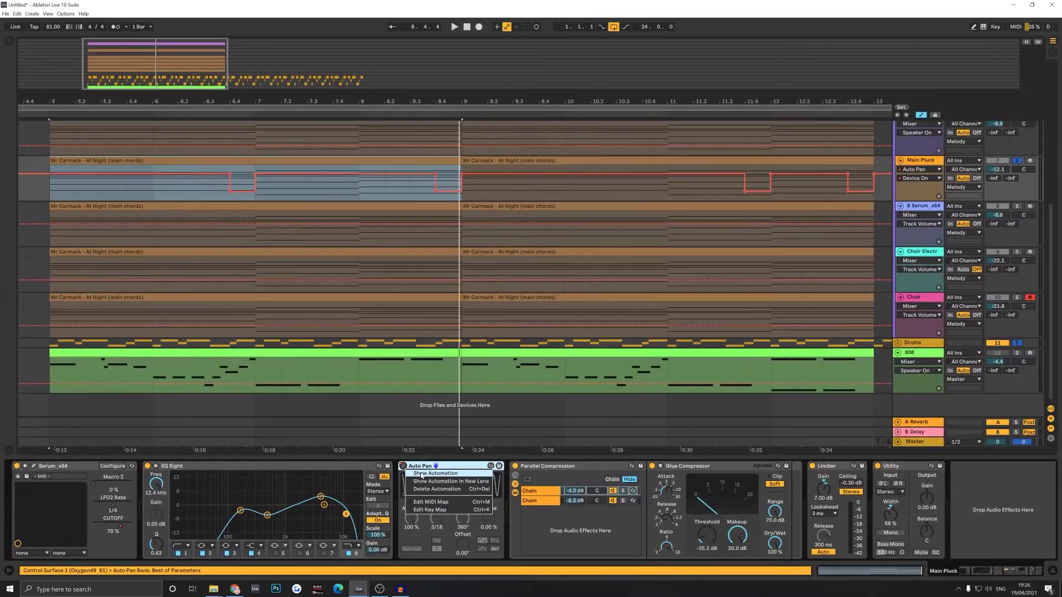
left_click(422, 474)
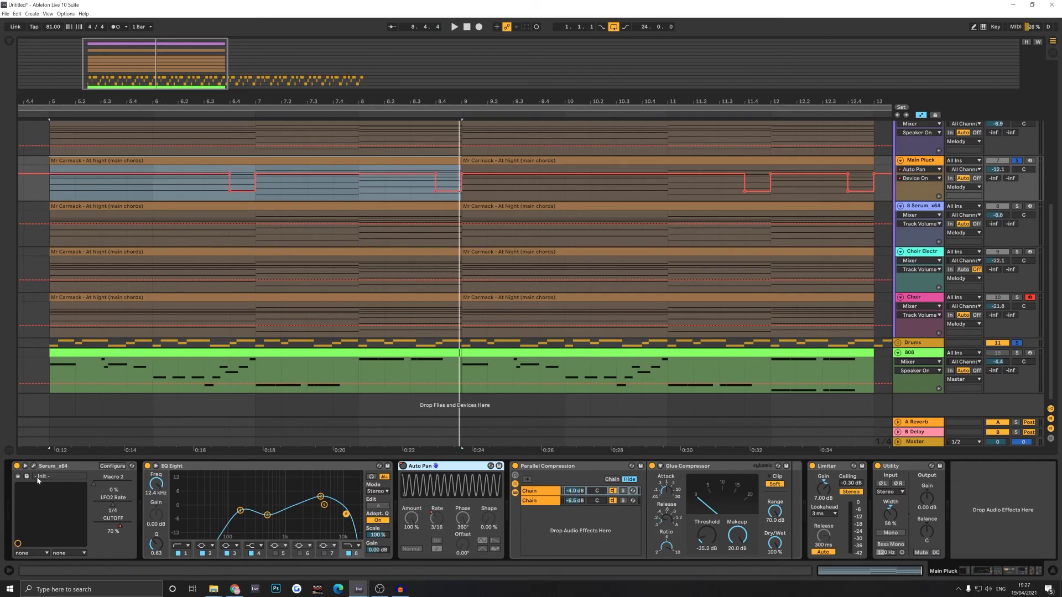
Step: Select the first Main Pluck clip, from bar 5 to bar 9, and play it back to hear Auto Pan's on/off automation
left_click(100, 465)
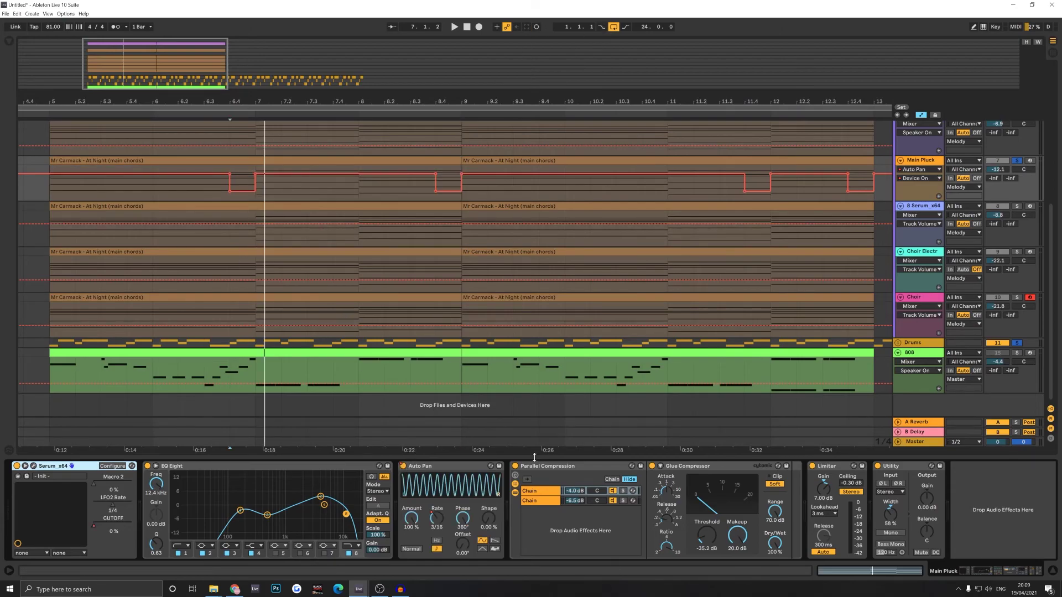
left_click(444, 469)
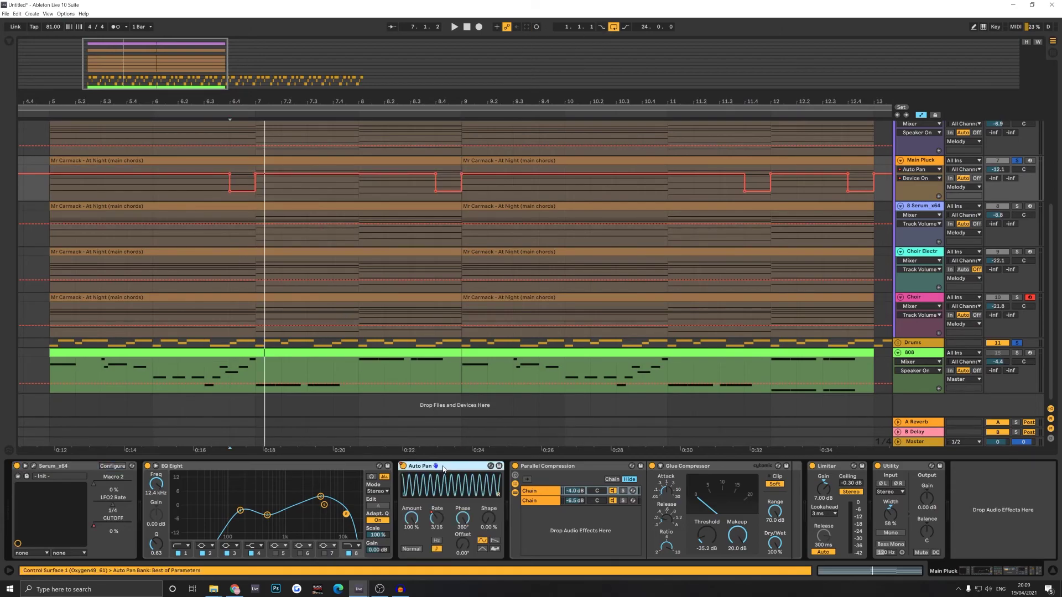
scroll(277, 237, "up", 1)
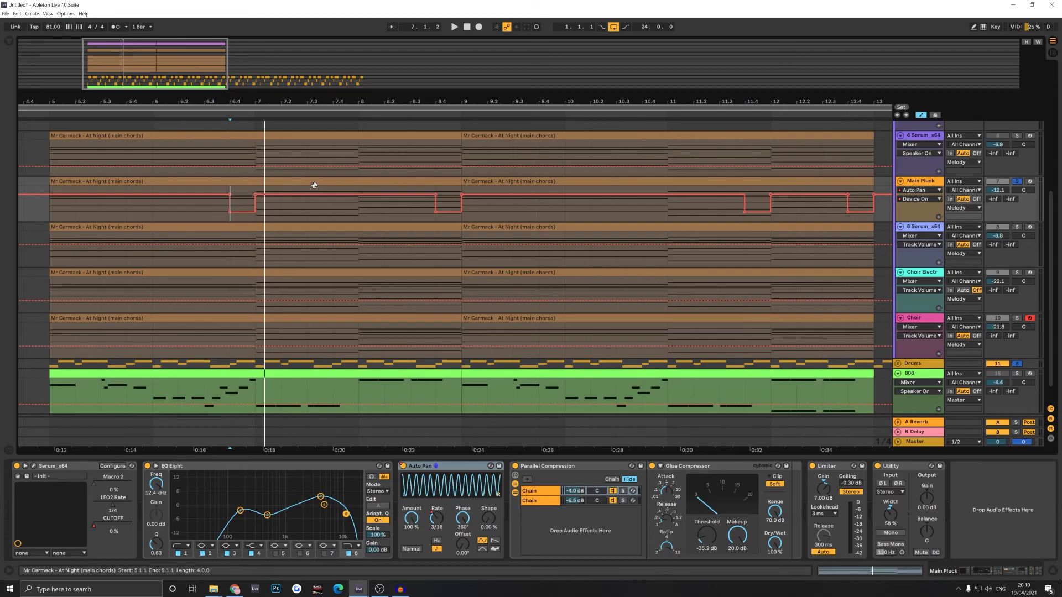
scroll(726, 314, "down", 1)
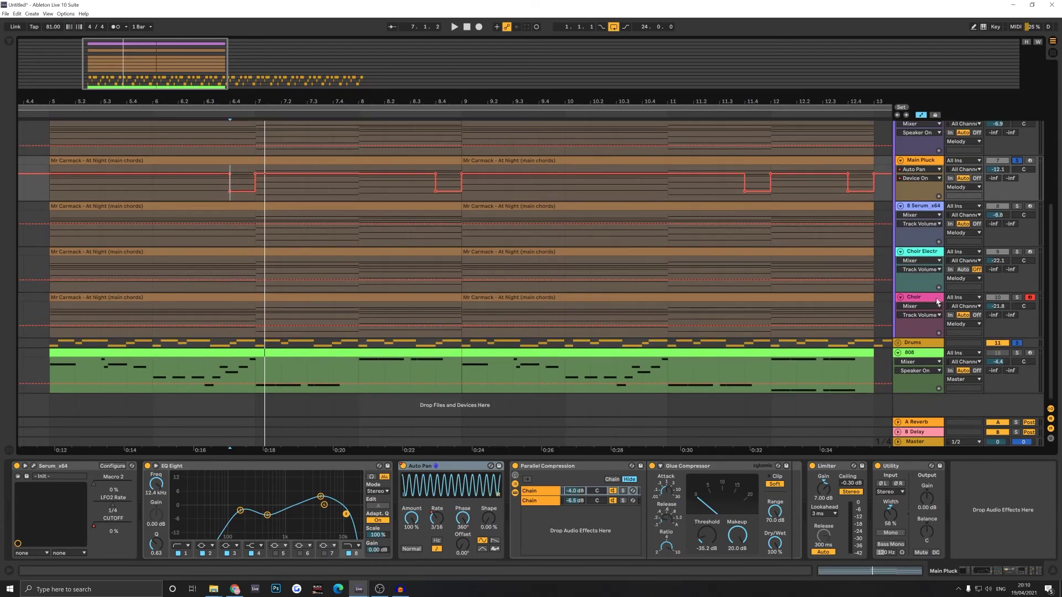
left_click(325, 160)
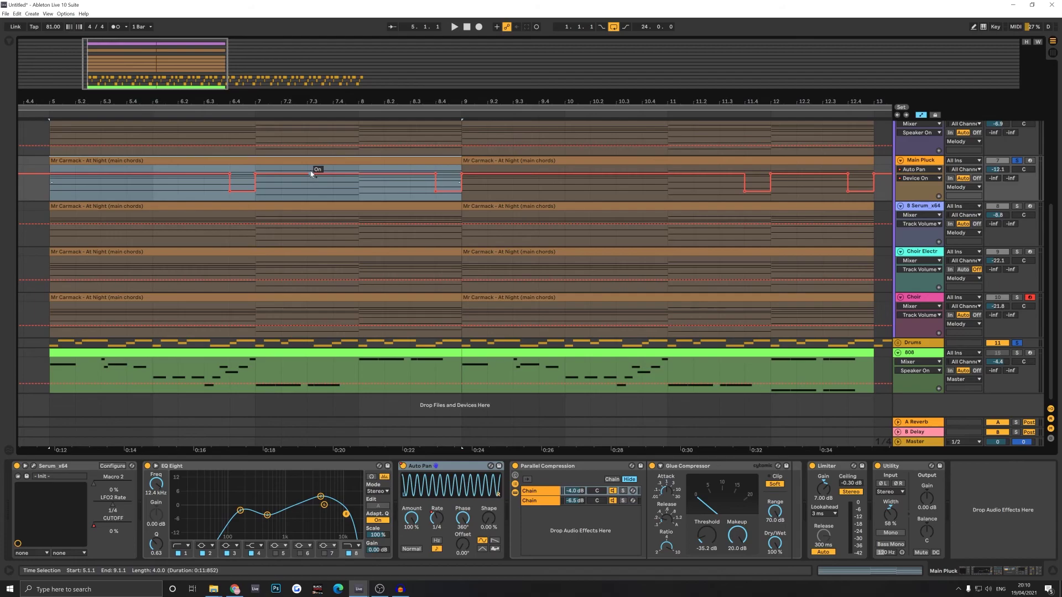
key("space")
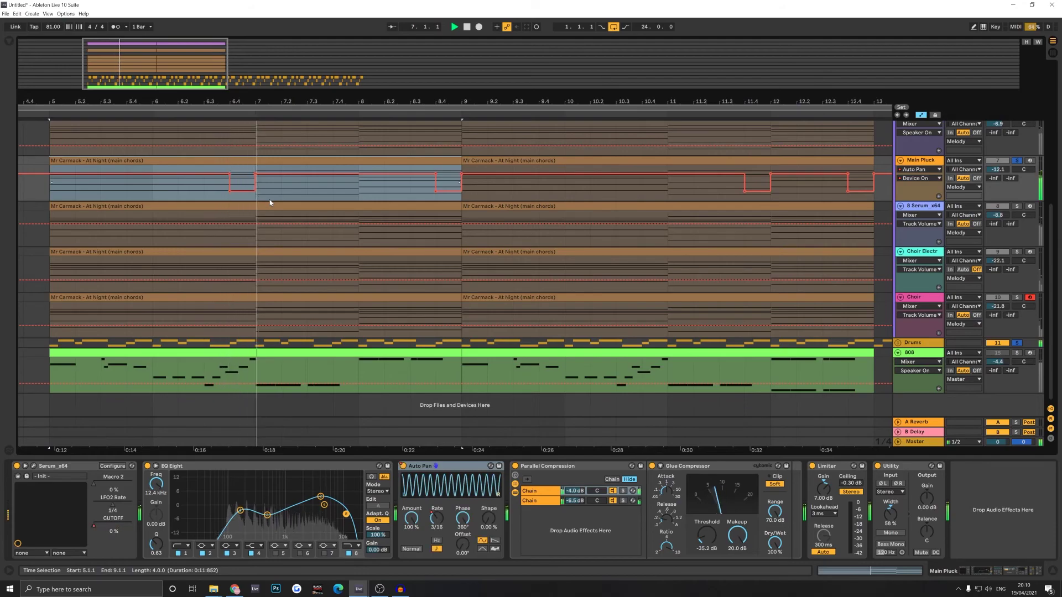
scroll(272, 198, "up", 1)
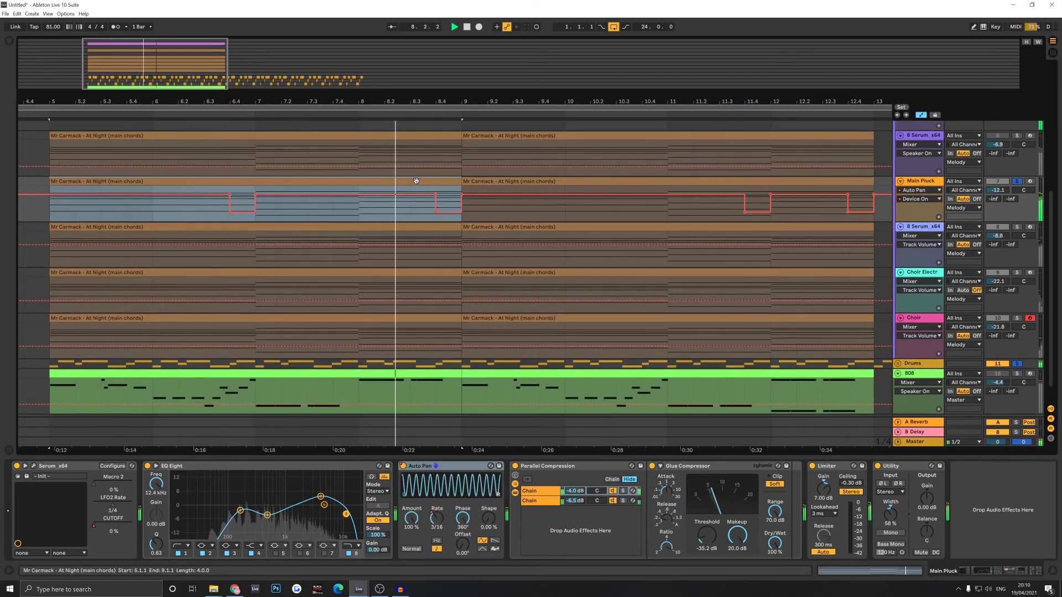
key("space")
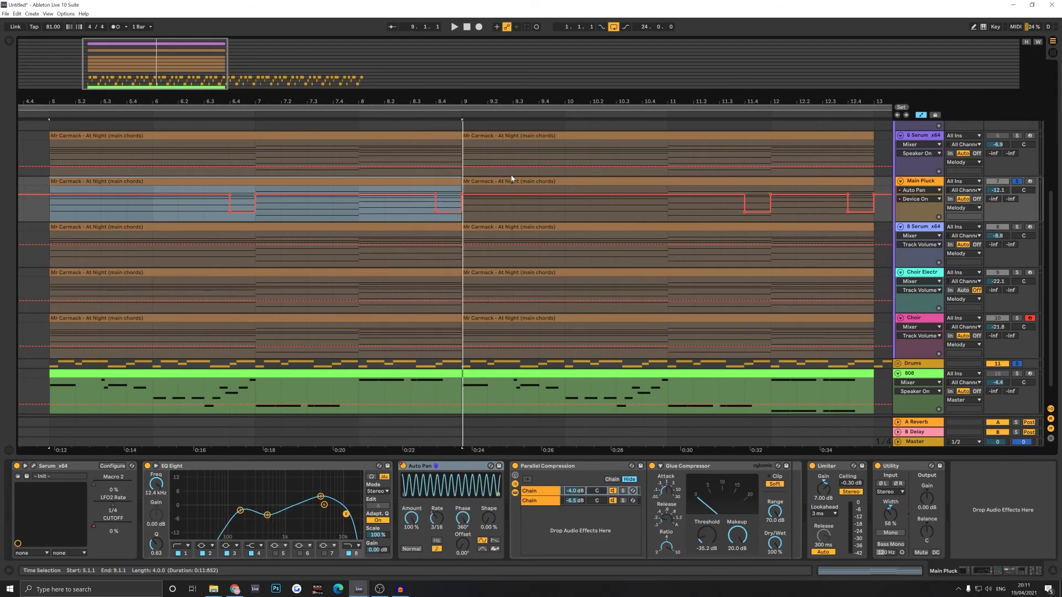